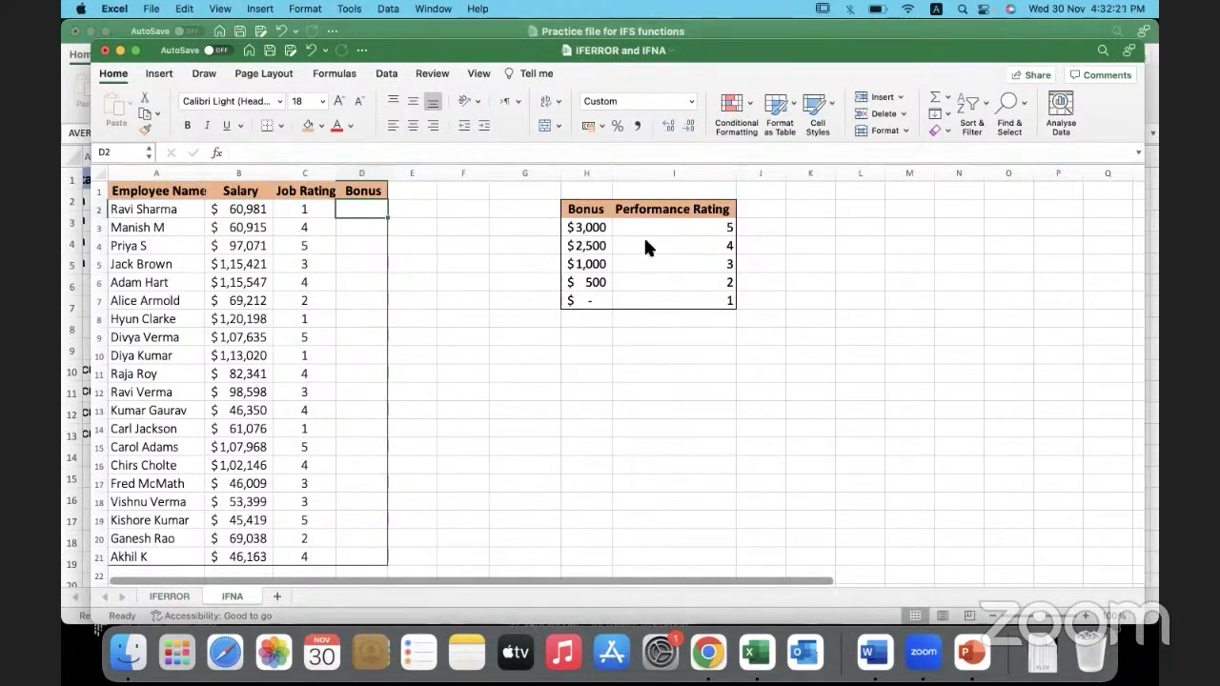
# Review the bonus and performance rating table, and widen the Bonus column D to make room for a long formula.
pyautogui.moveTo(647, 226); pyautogui.dragTo(649, 307)
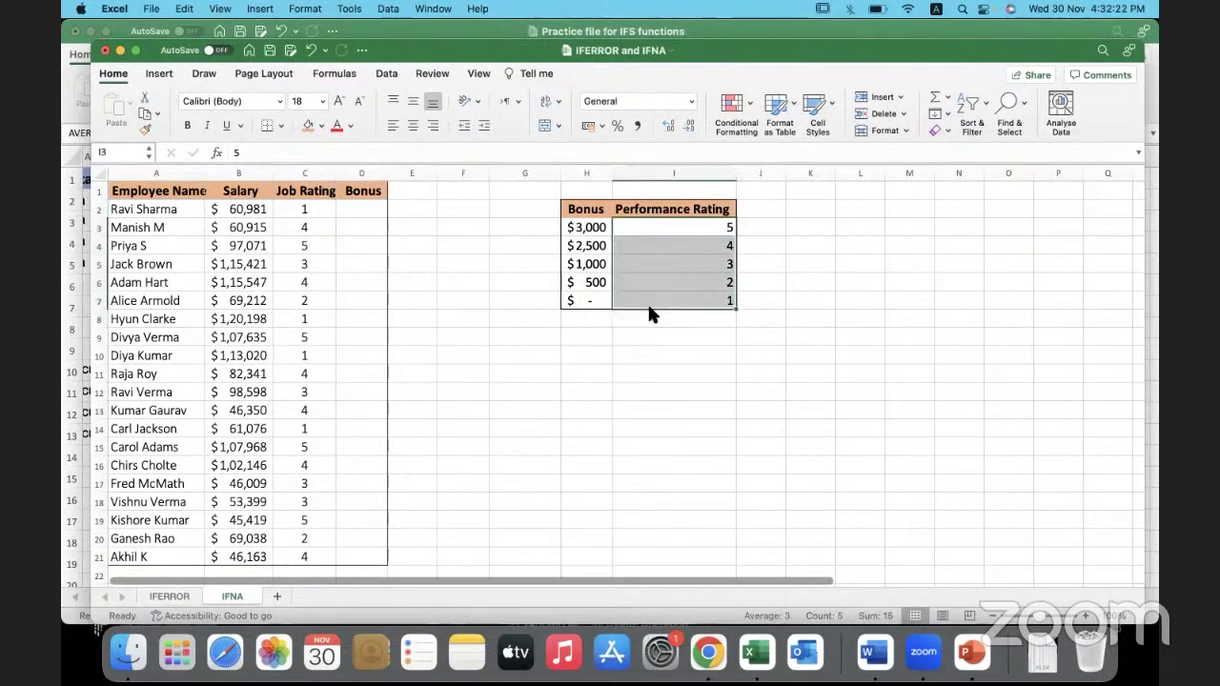
pyautogui.moveTo(595, 231); pyautogui.dragTo(603, 251)
pyautogui.click(603, 267)
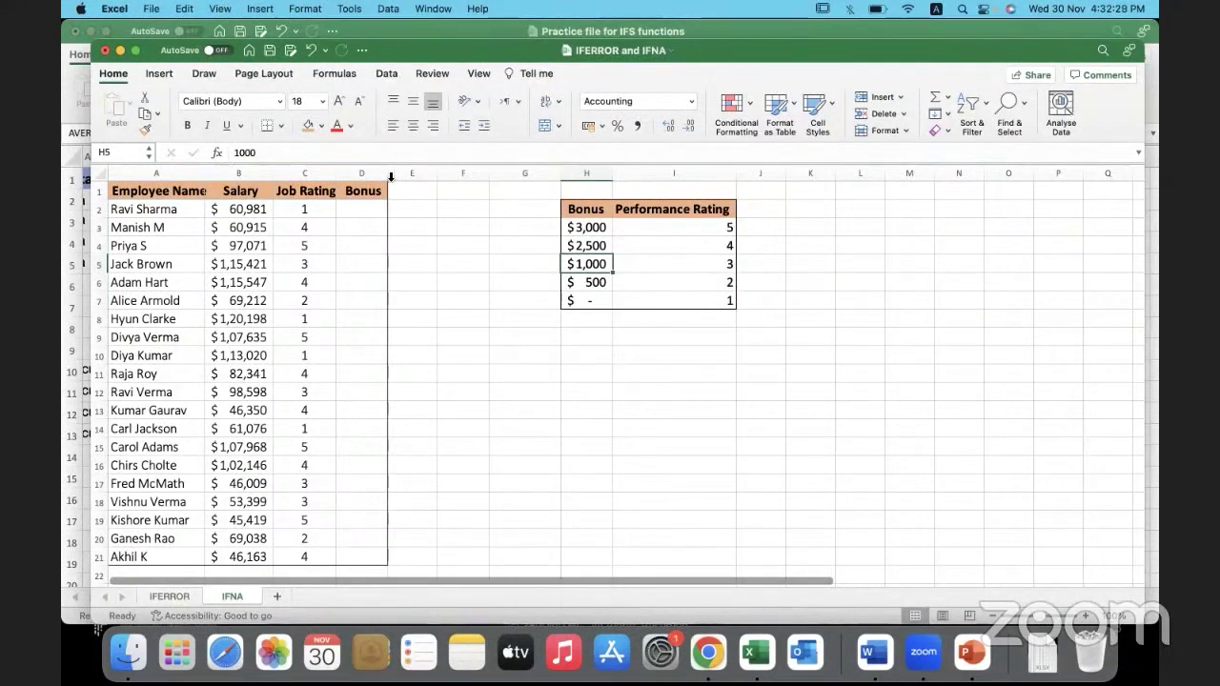
pyautogui.moveTo(387, 175); pyautogui.dragTo(505, 176)
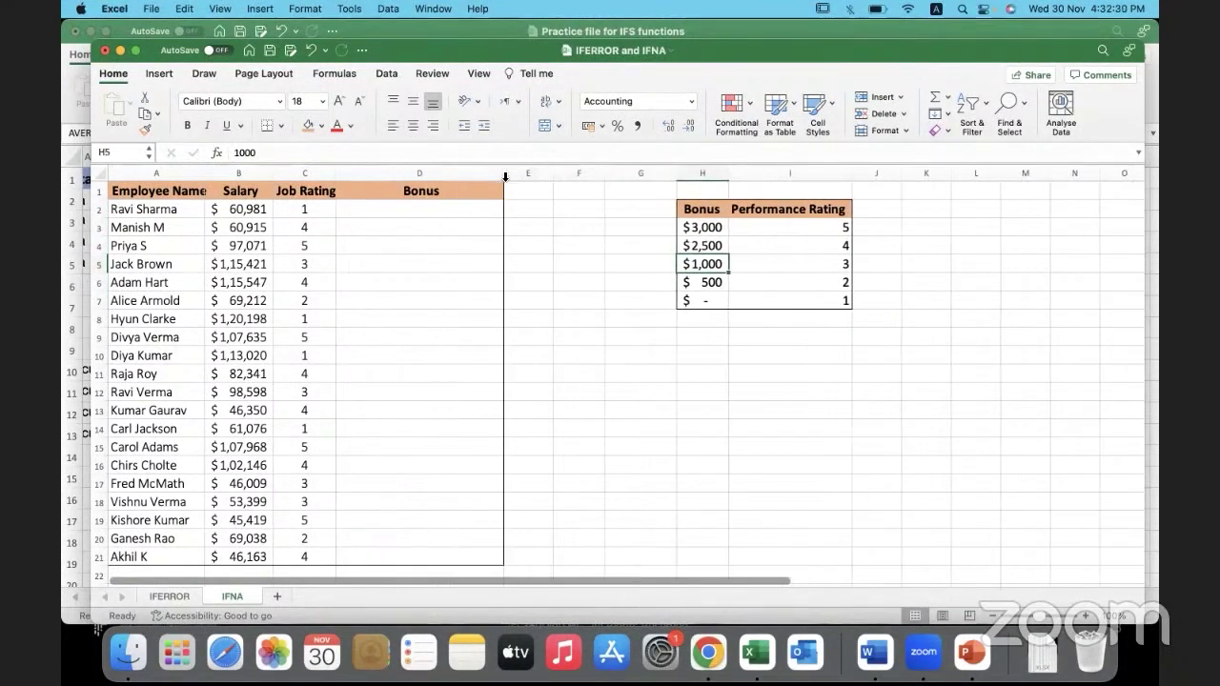
# Start an IFS formula in D2 whose first condition is C2=5, returning the bonus in H3.
pyautogui.click(426, 212)
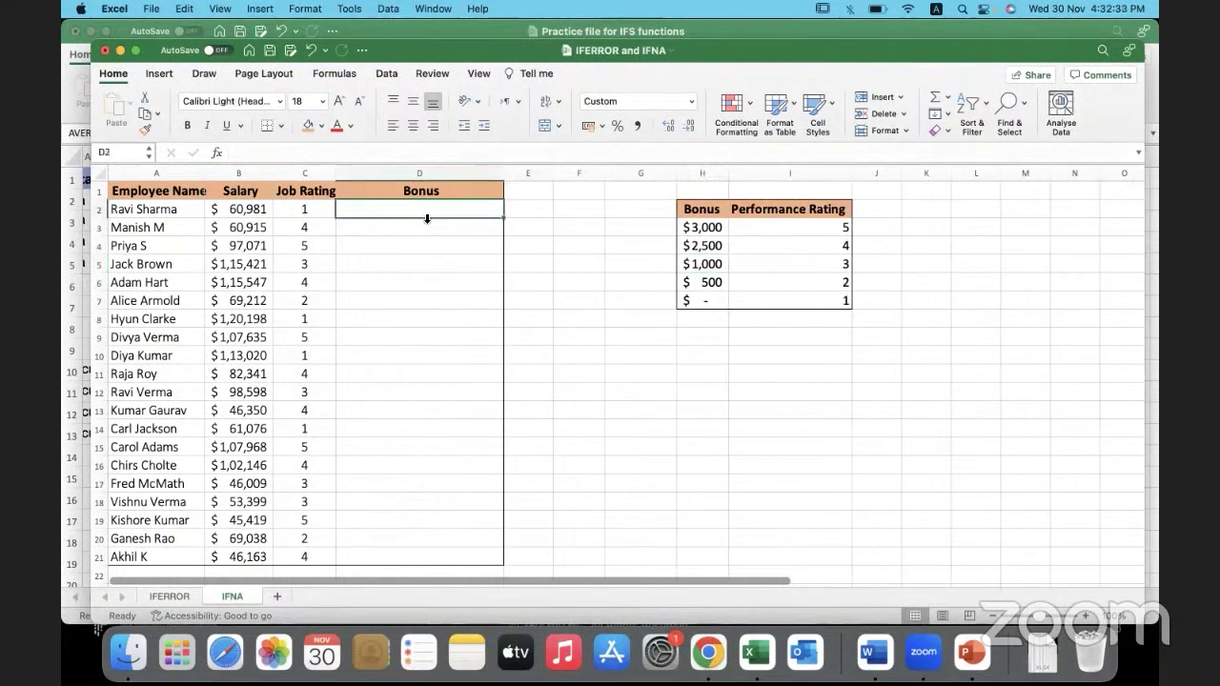
pyautogui.write('=IFS')
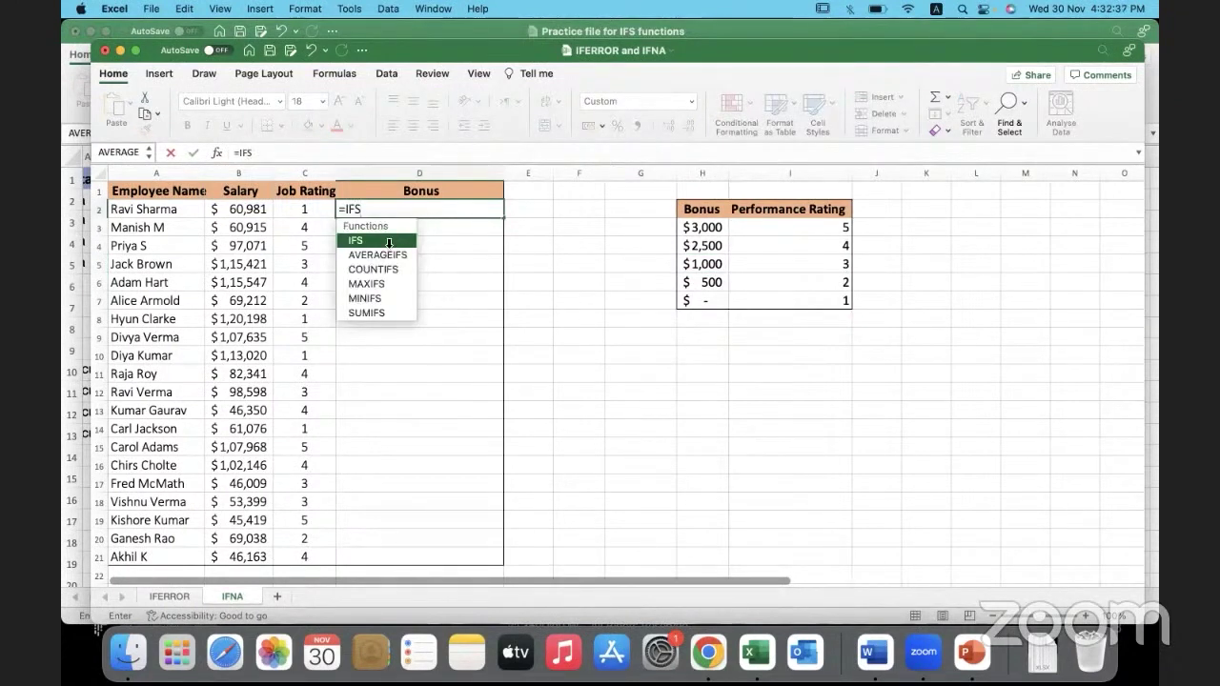
pyautogui.doubleClick(388, 240)
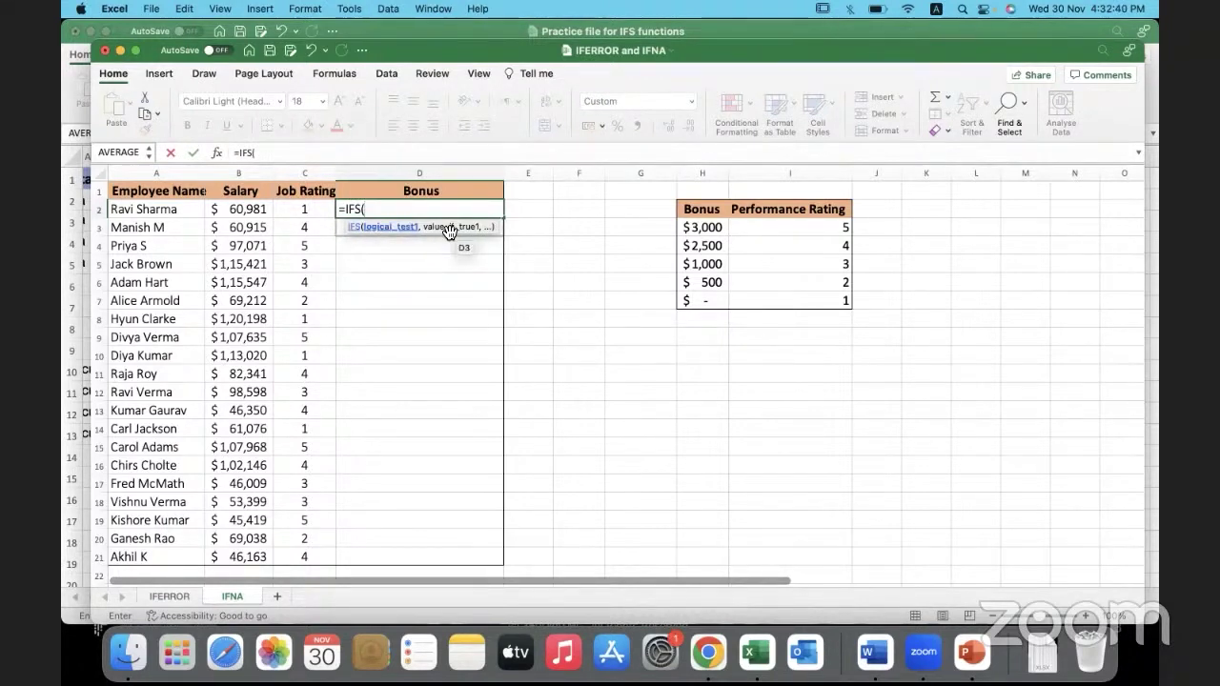
pyautogui.click(321, 208)
pyautogui.write('=')
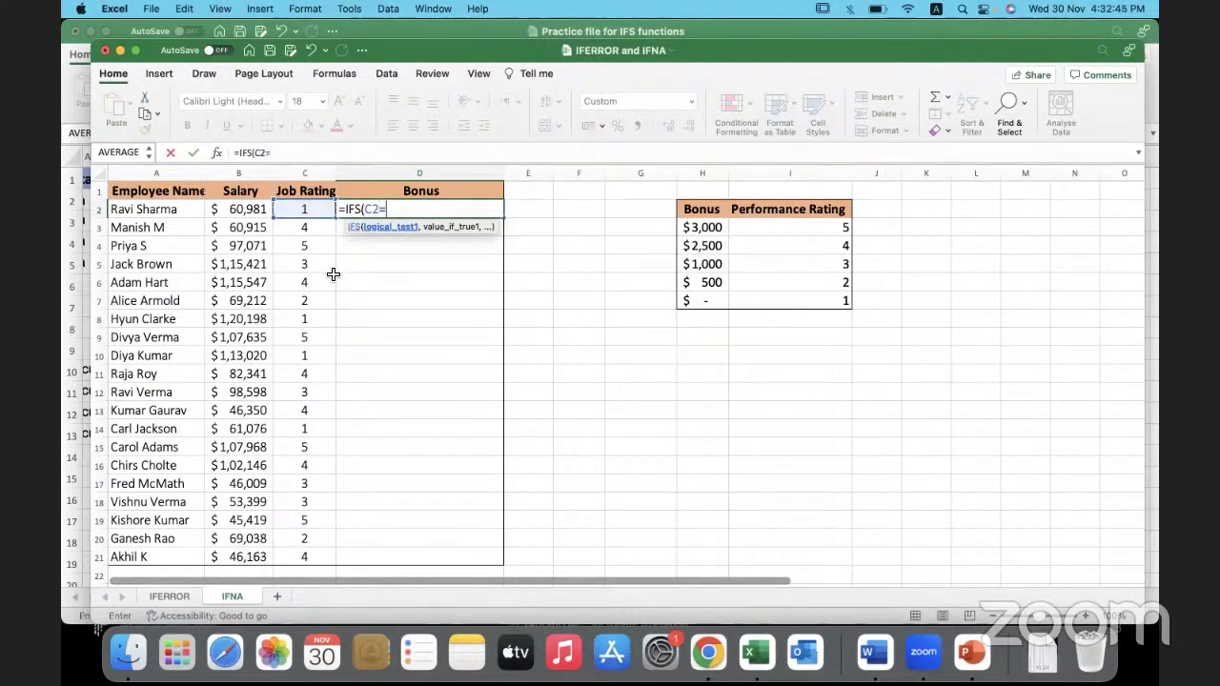
pyautogui.write('5,')
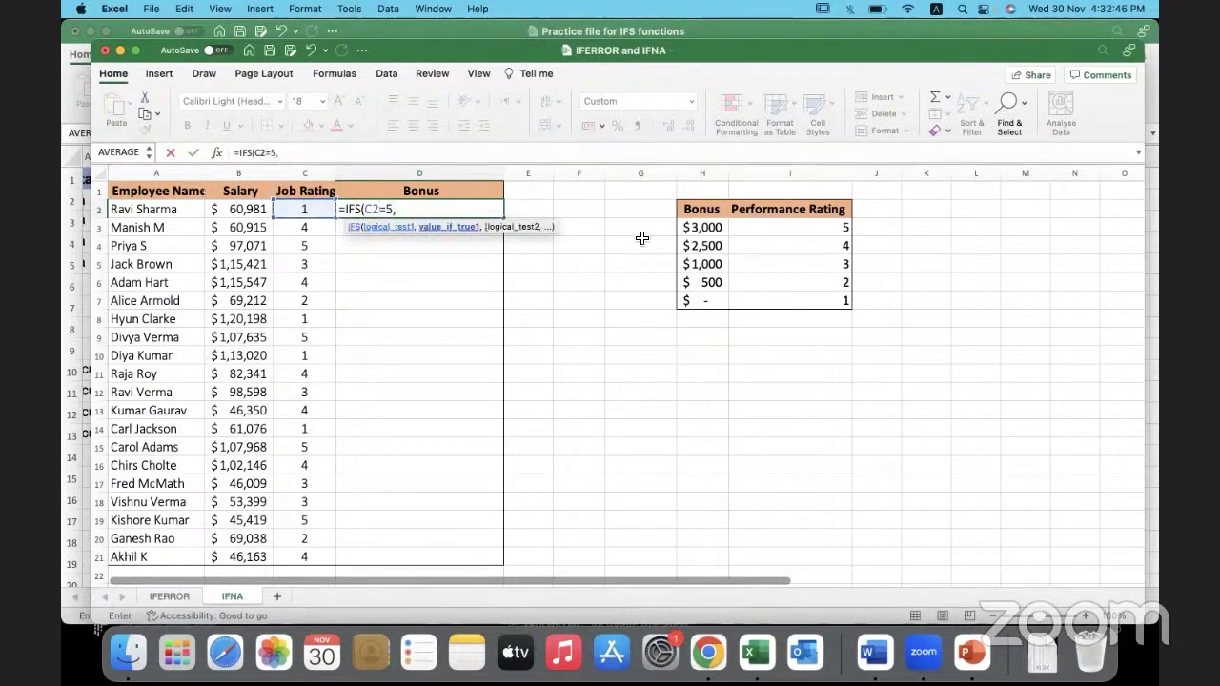
pyautogui.click(714, 228)
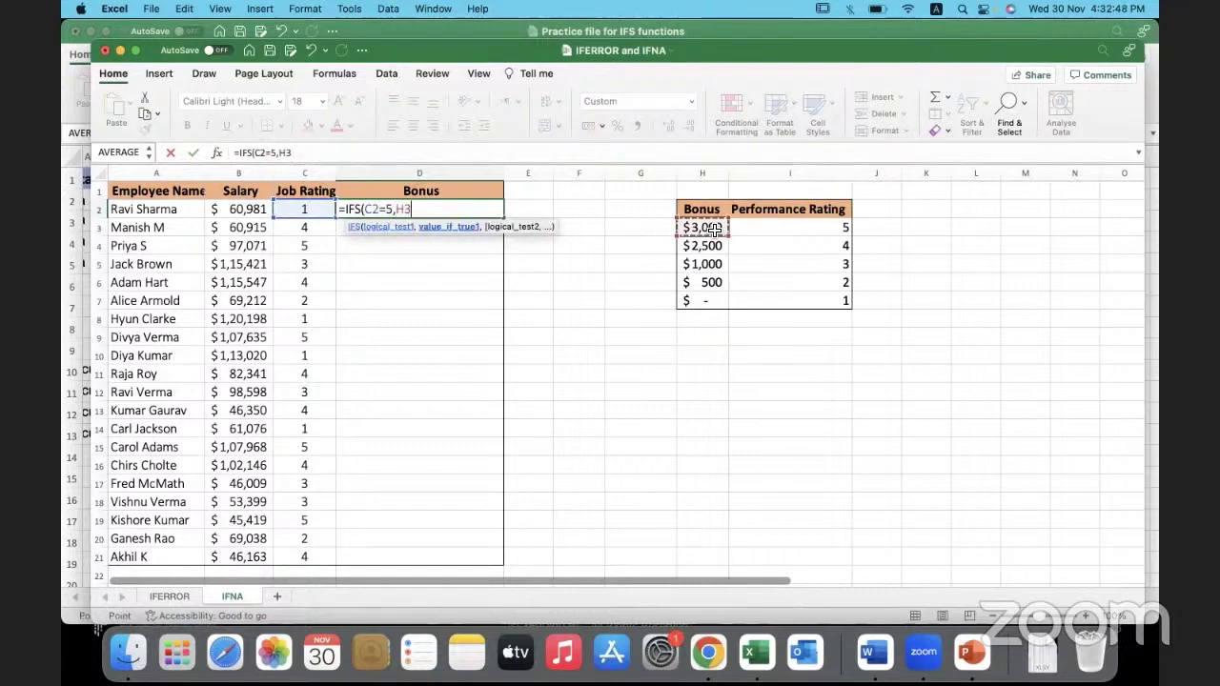
pyautogui.write(',')
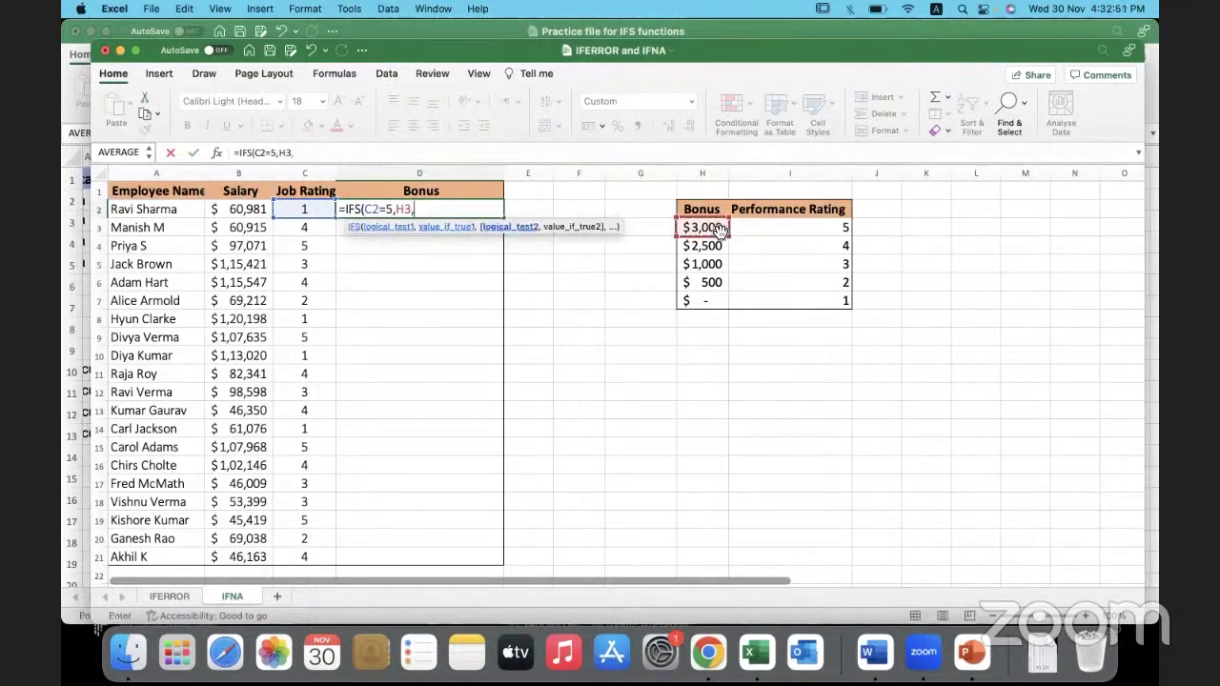
# Extend the IFS formula in D2 with C2=4 returning H4 and C2=3 returning H5, and enter the completed formula.
pyautogui.click(315, 203)
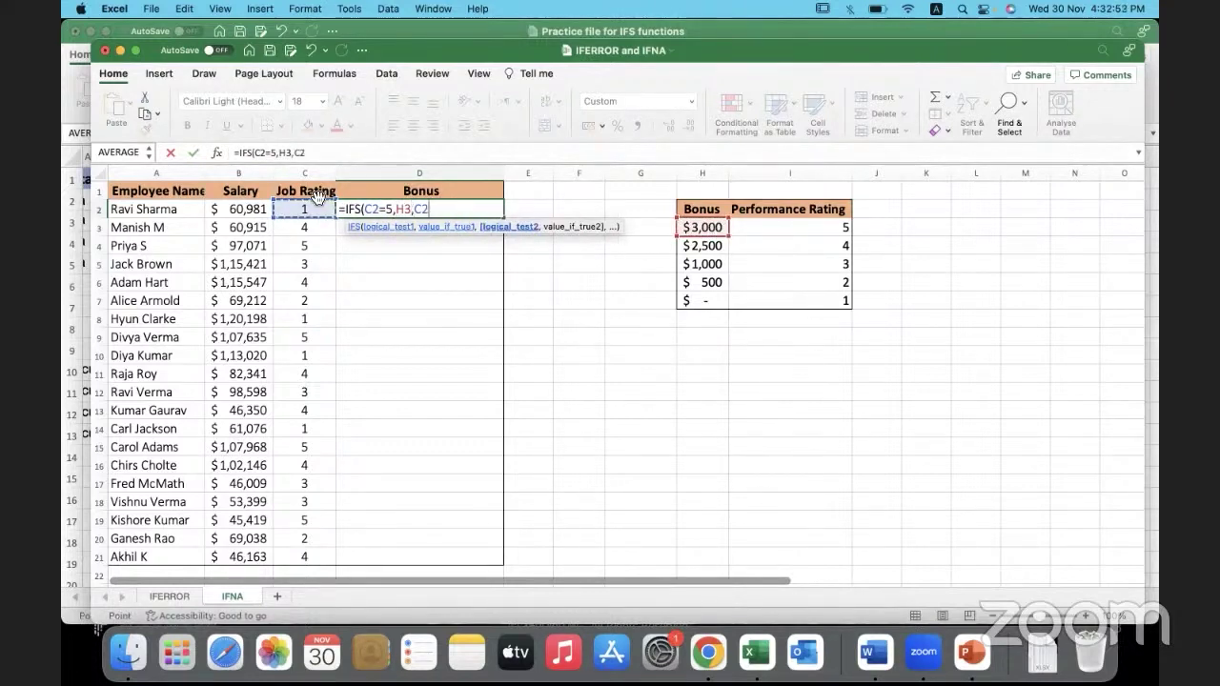
pyautogui.write('=4,')
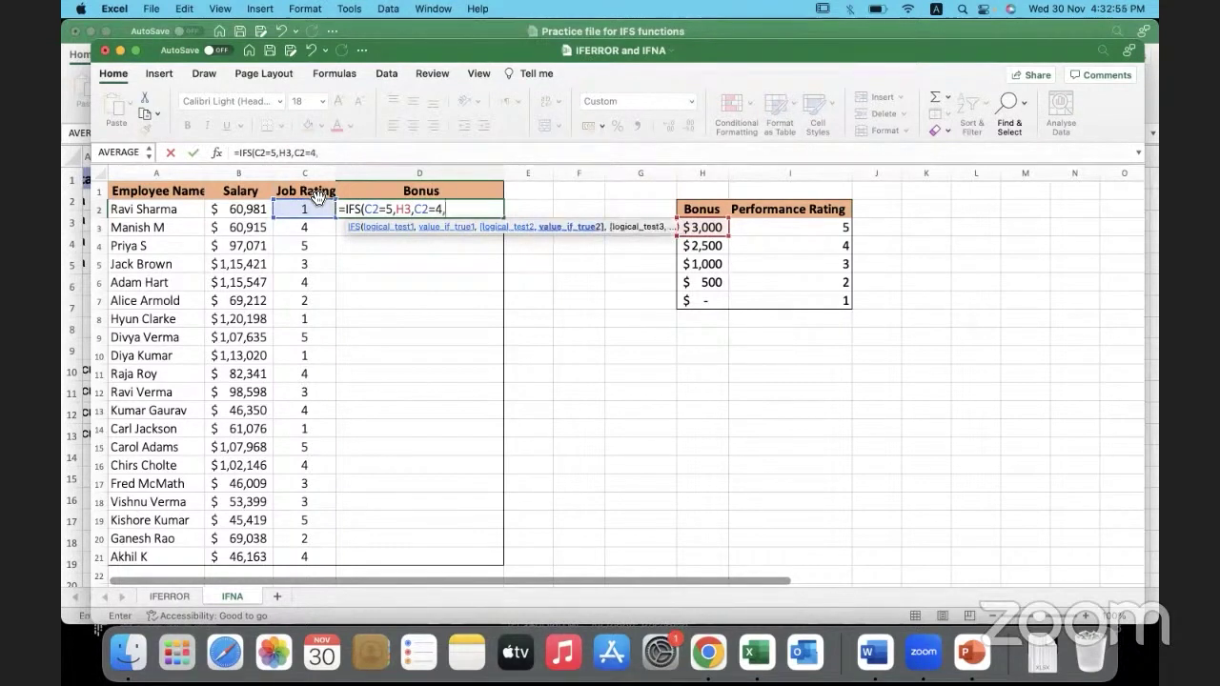
pyautogui.click(714, 246)
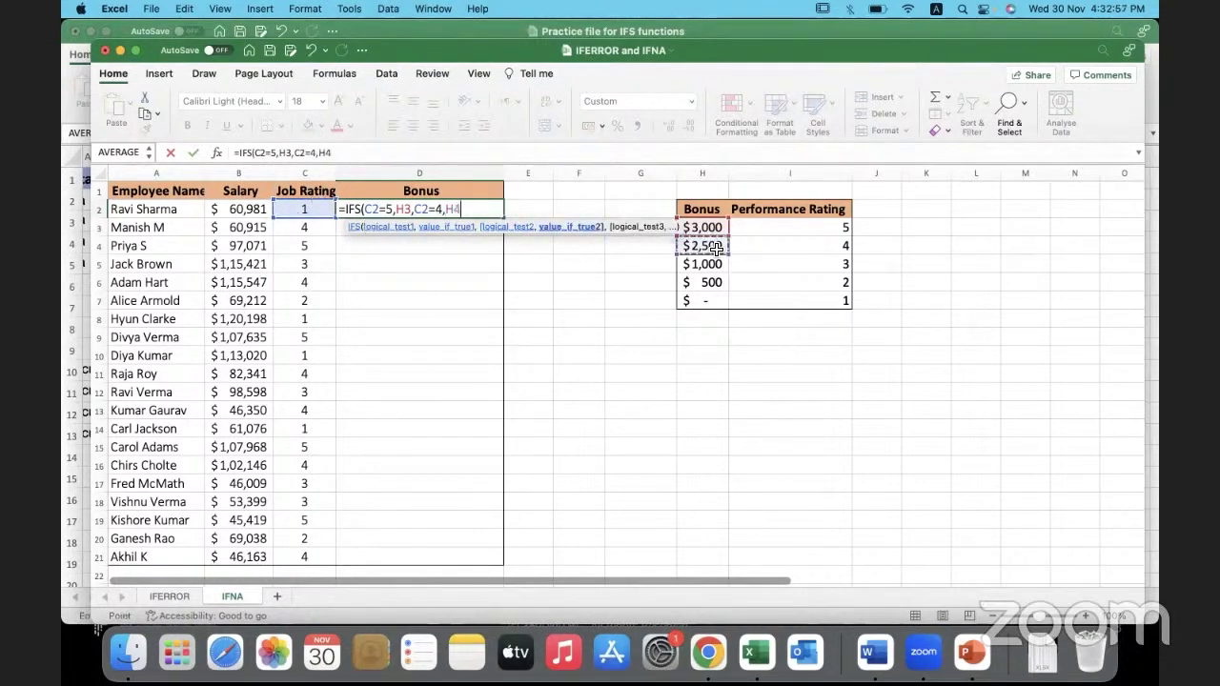
pyautogui.write(',')
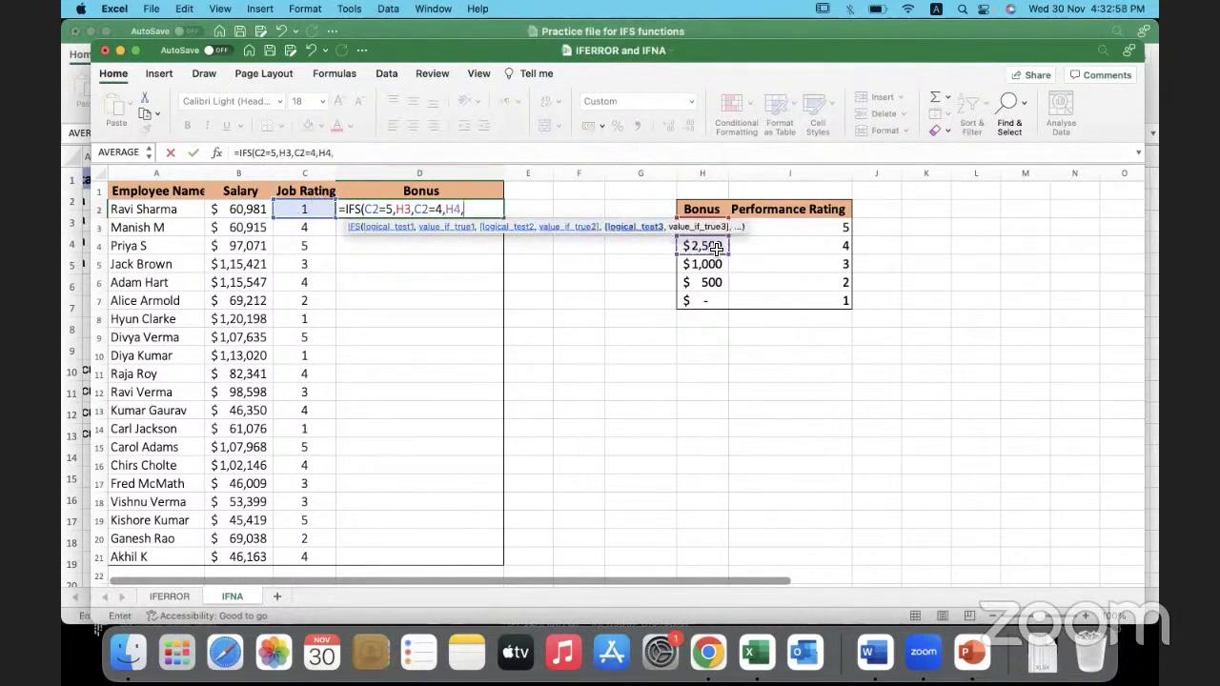
pyautogui.click(299, 211)
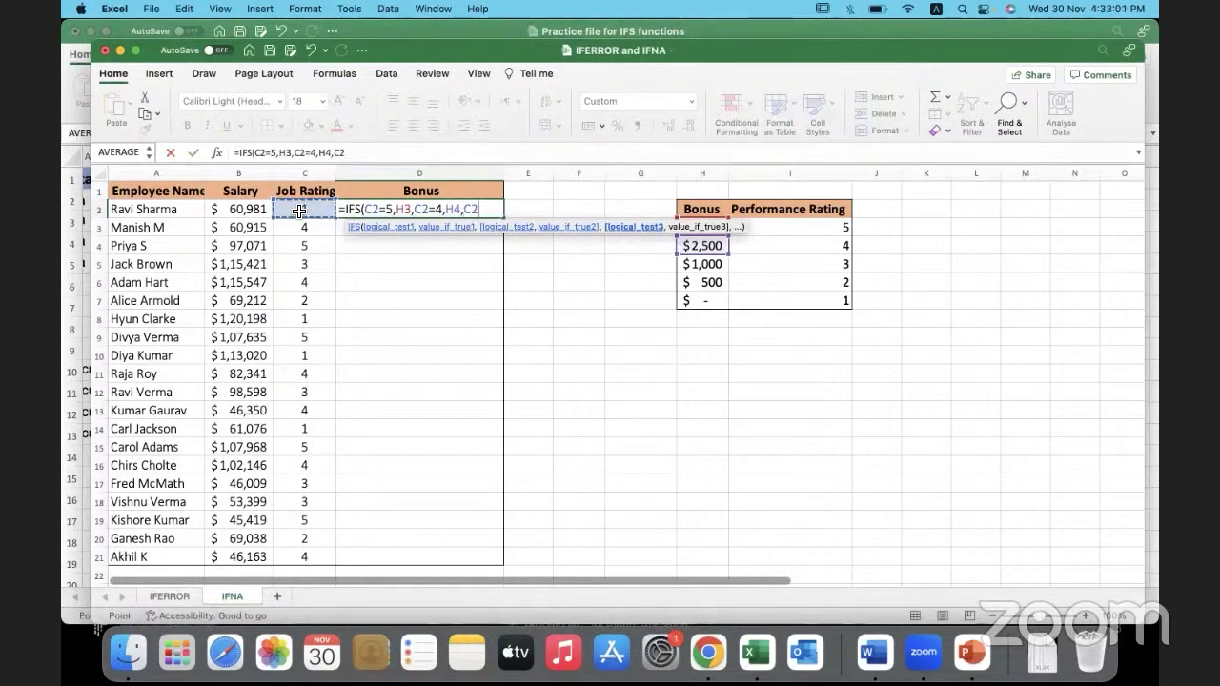
pyautogui.write('=3')
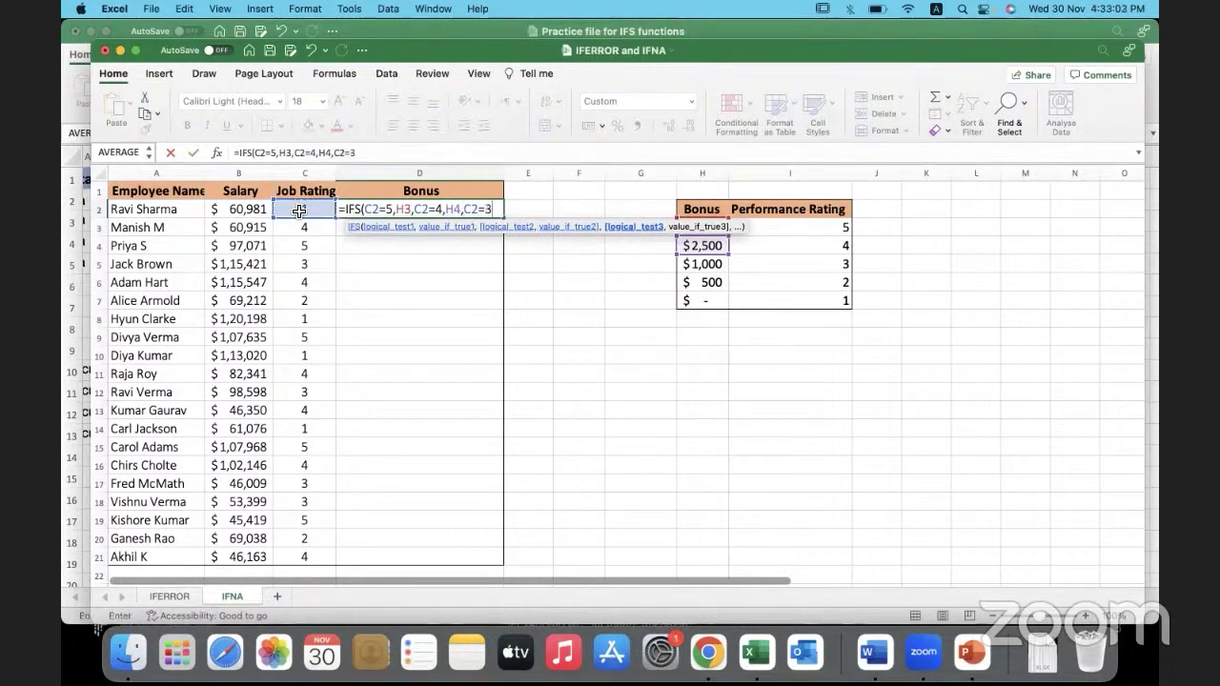
pyautogui.write(',')
pyautogui.click(717, 265)
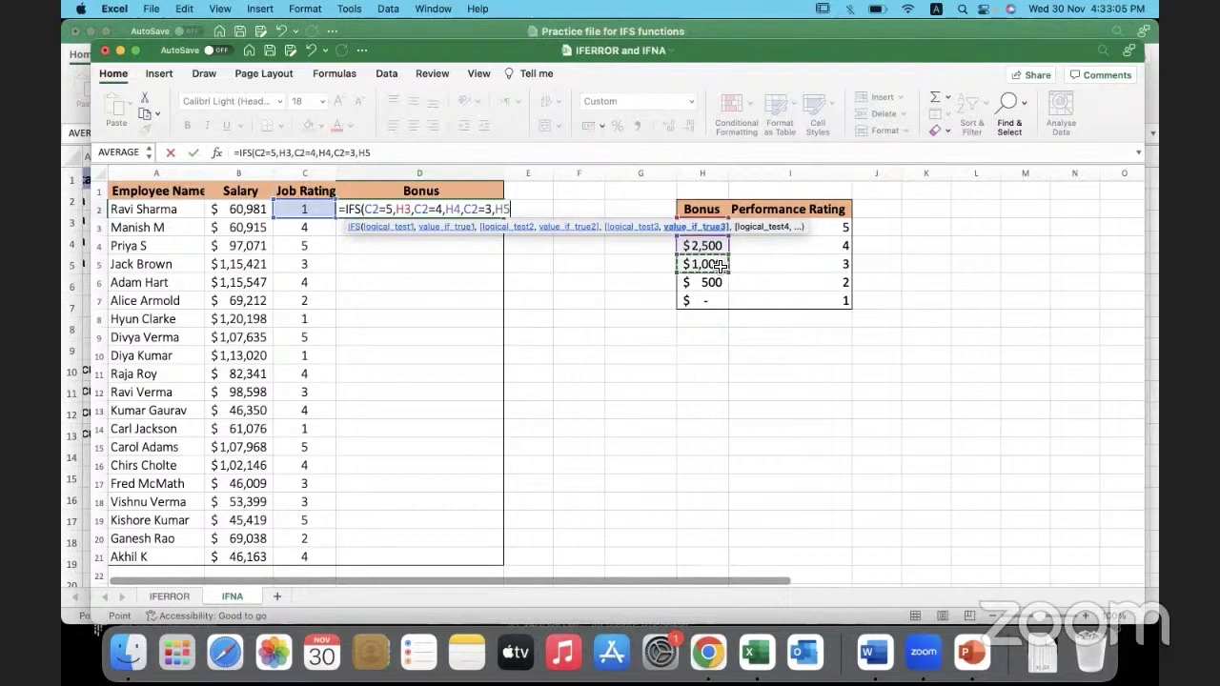
pyautogui.write(')')
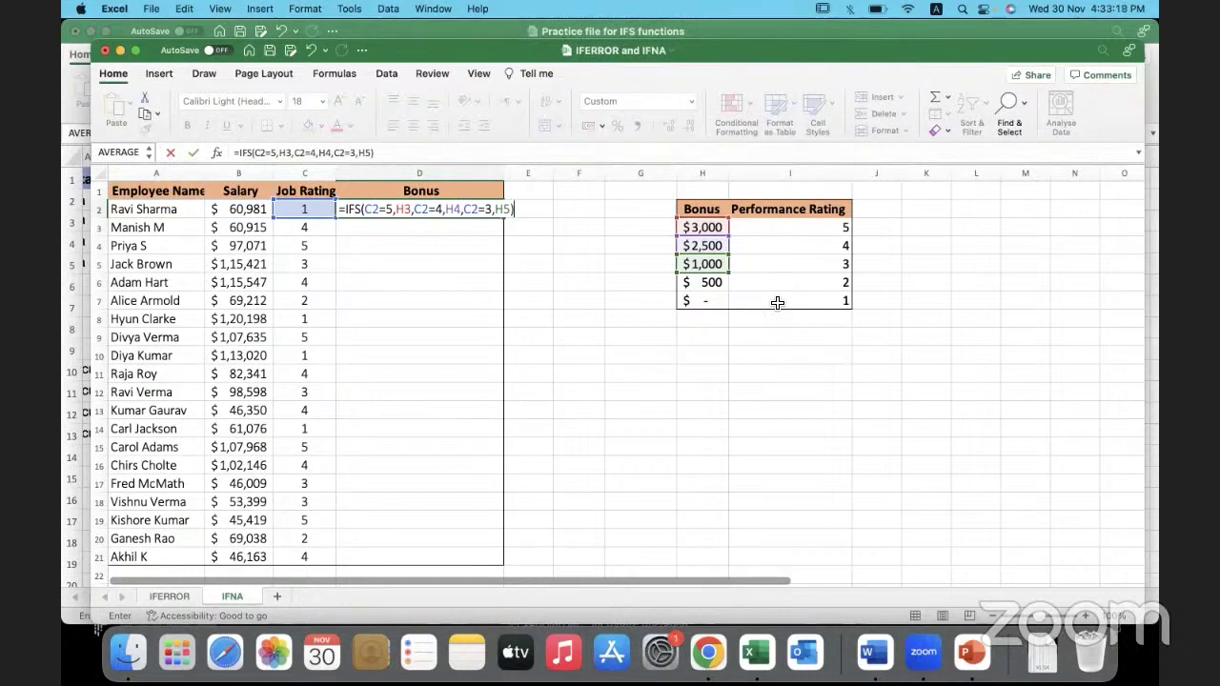
pyautogui.press('Return')
# Fill the IFS formula from D2 down the Bonus column to D21.
pyautogui.click(490, 209)
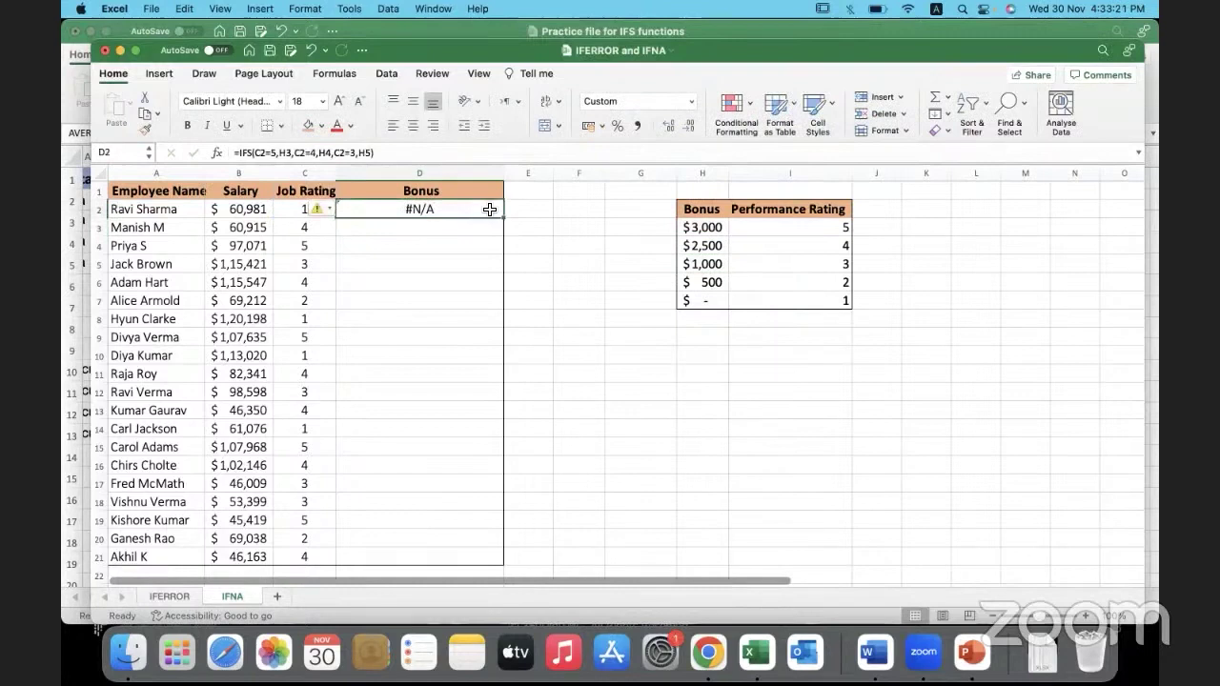
pyautogui.doubleClick(502, 219)
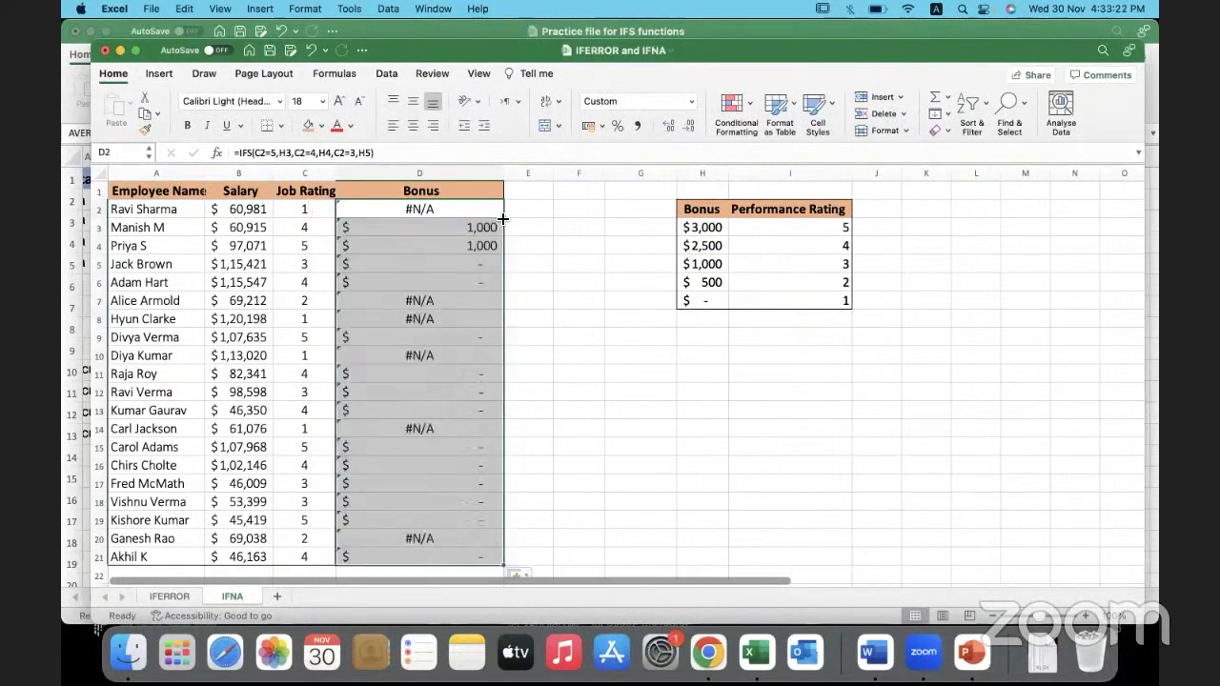
pyautogui.click(548, 295)
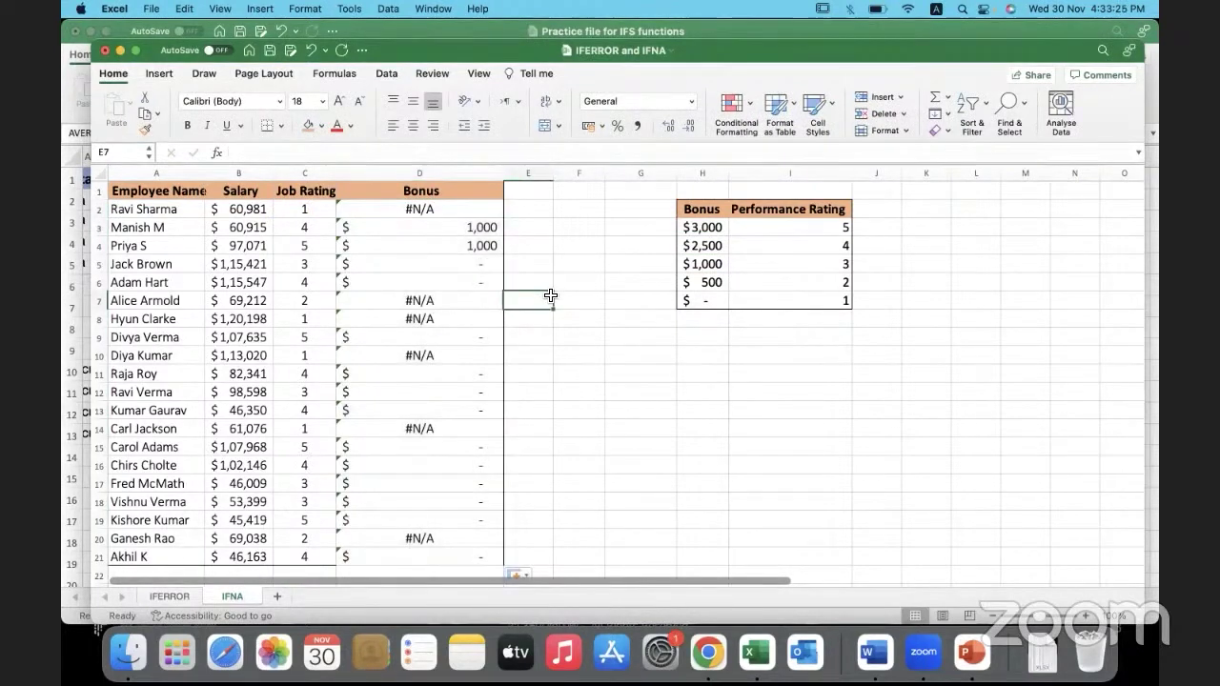
# Examine the IFS formulas in D2 and D3, comparing their bonus references with cell H3 of the bonus table.
pyautogui.click(463, 208)
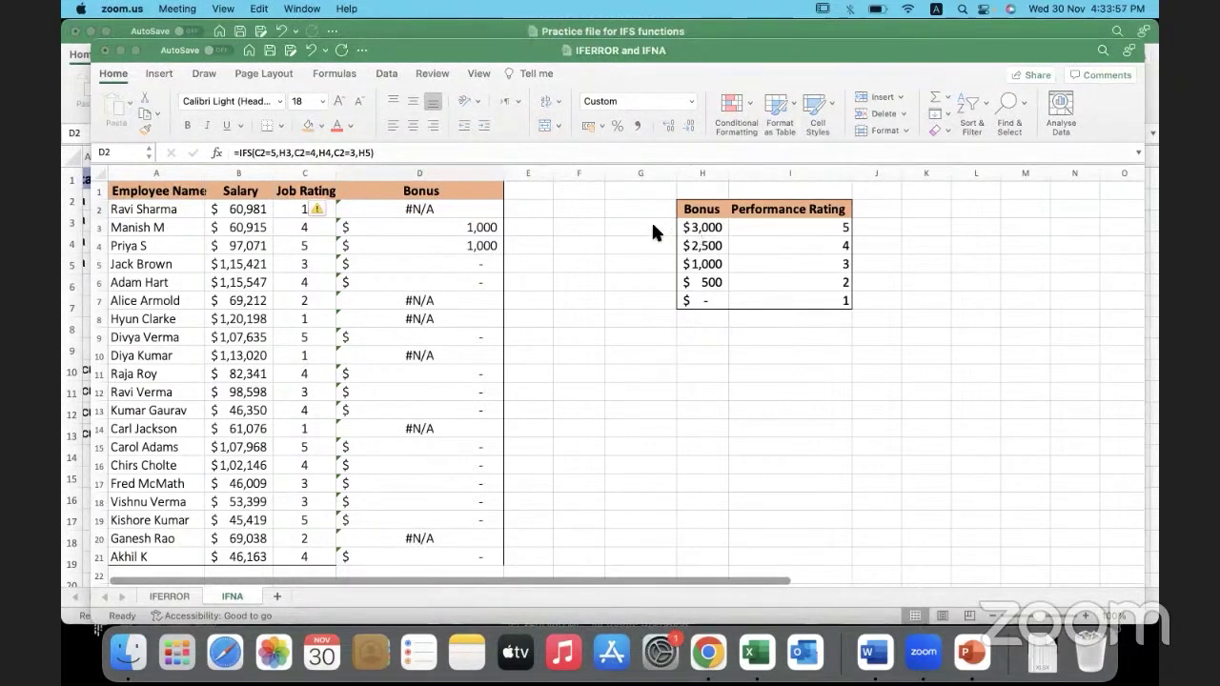
pyautogui.click(443, 198)
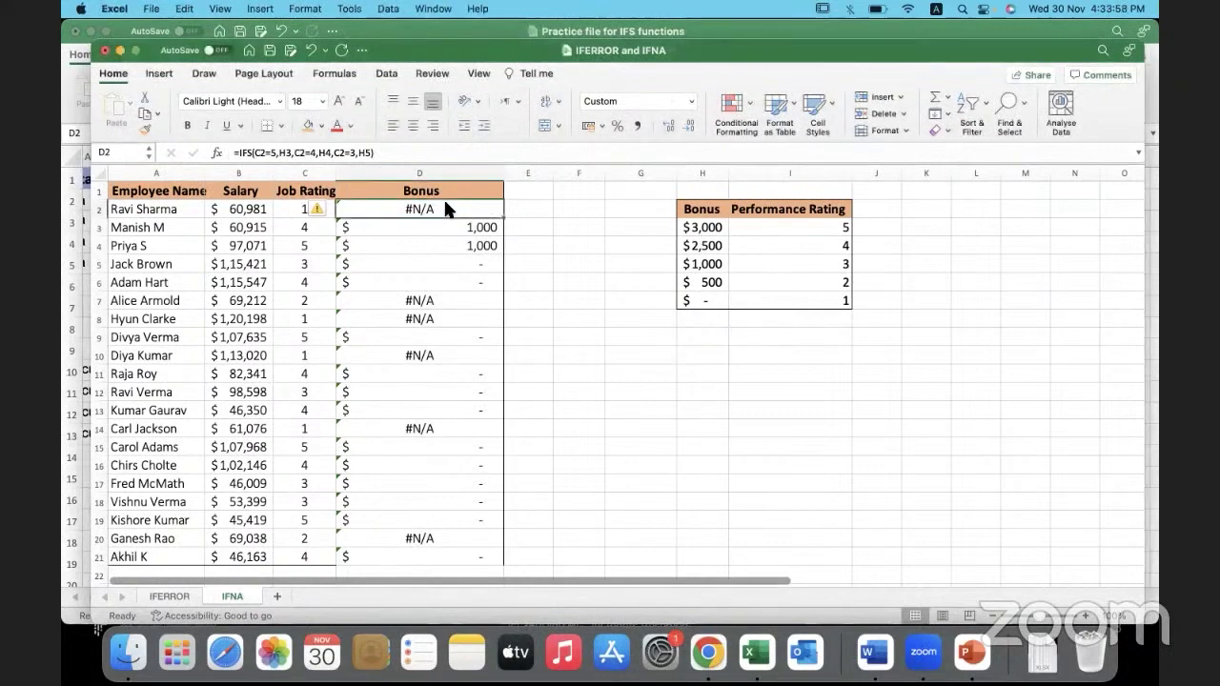
pyautogui.click(712, 229)
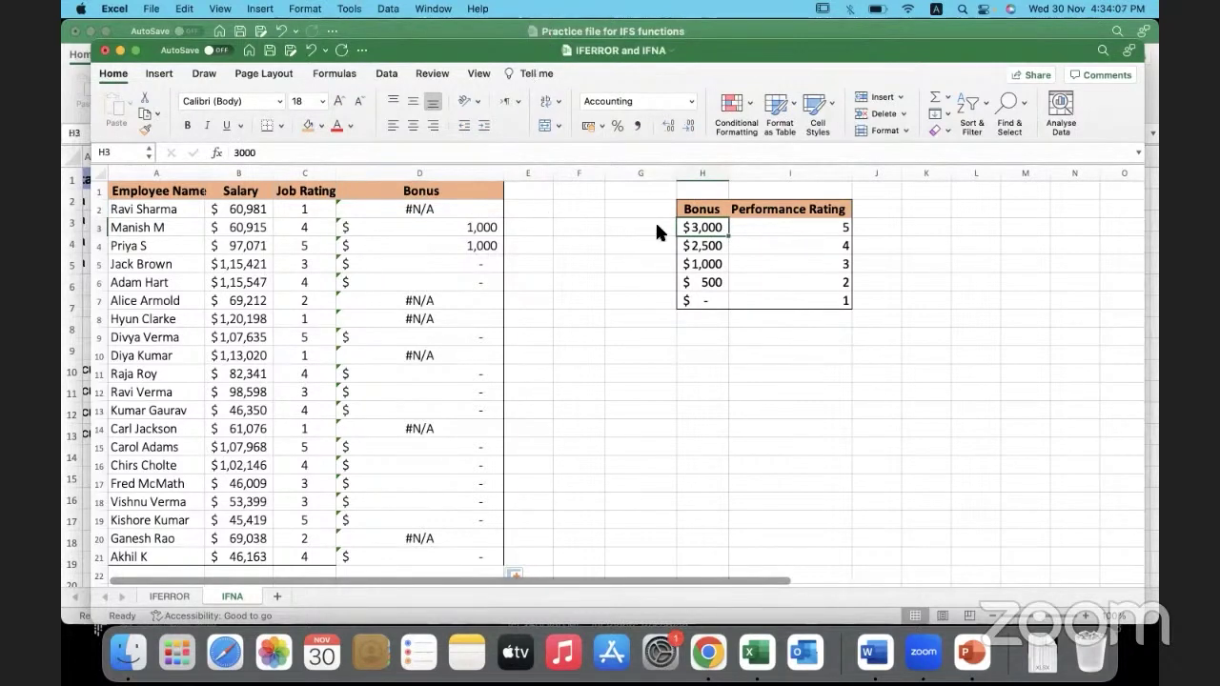
pyautogui.click(455, 215)
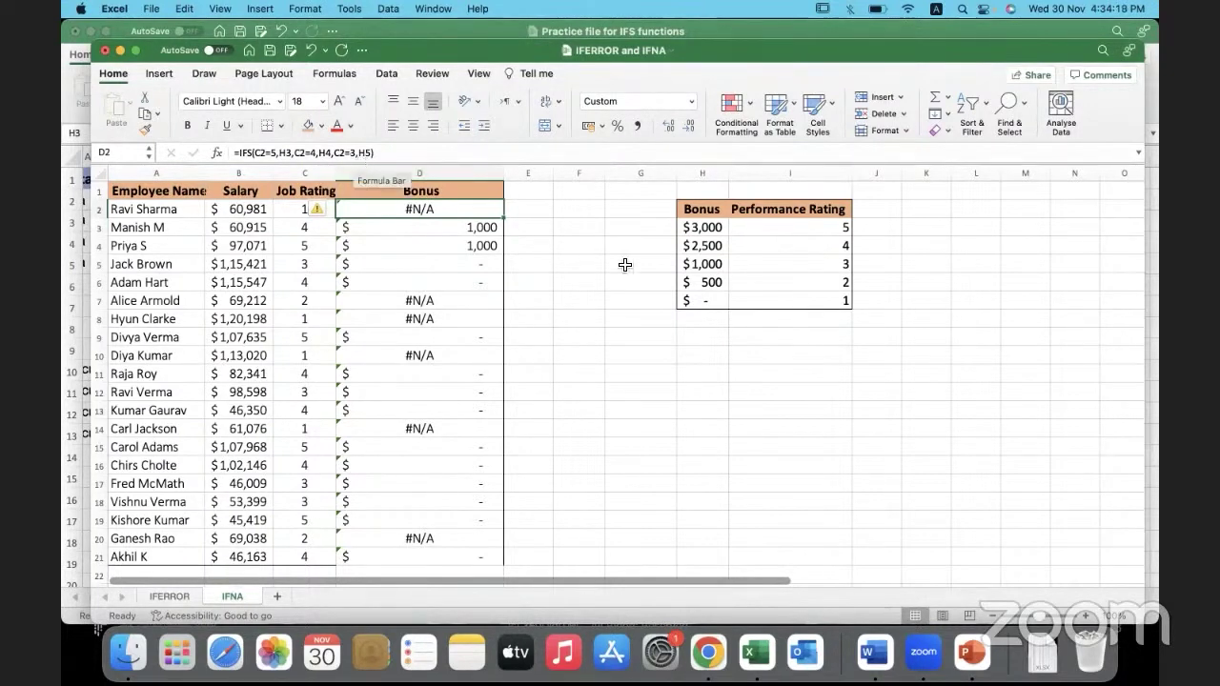
pyautogui.click(440, 230)
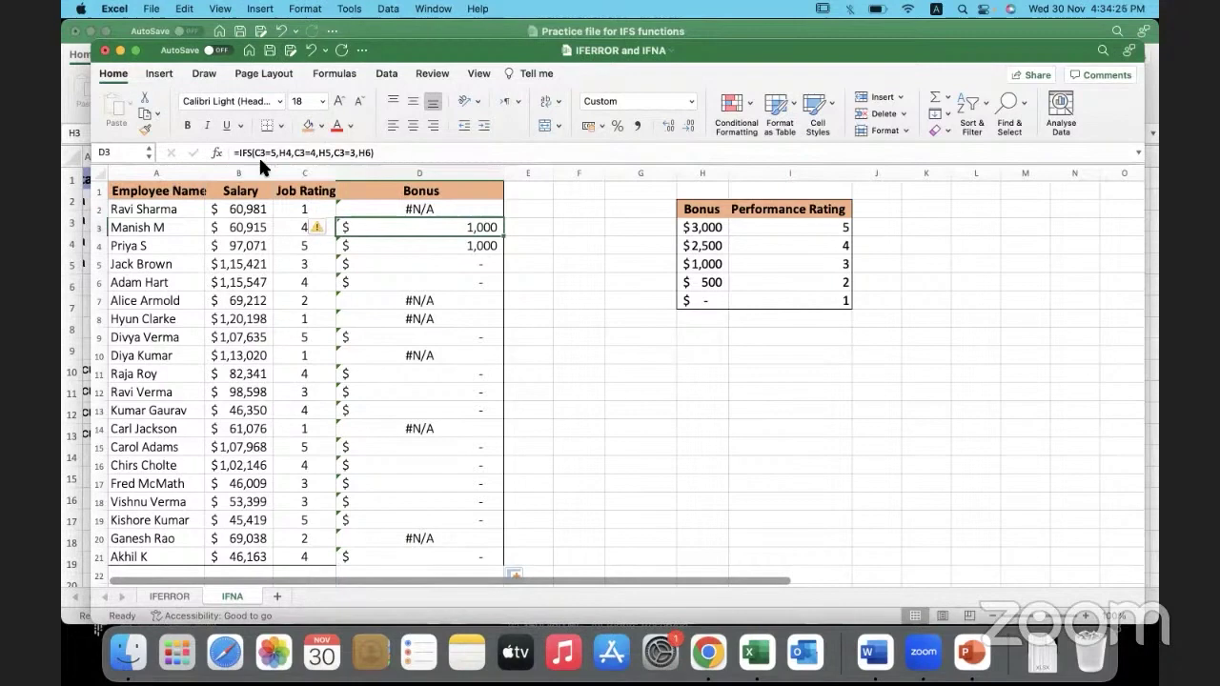
# Launch the Epic Pen annotation app over the worksheet and activate its pen tool.
pyautogui.click(177, 653)
pyautogui.hscroll(3, 774, 366)
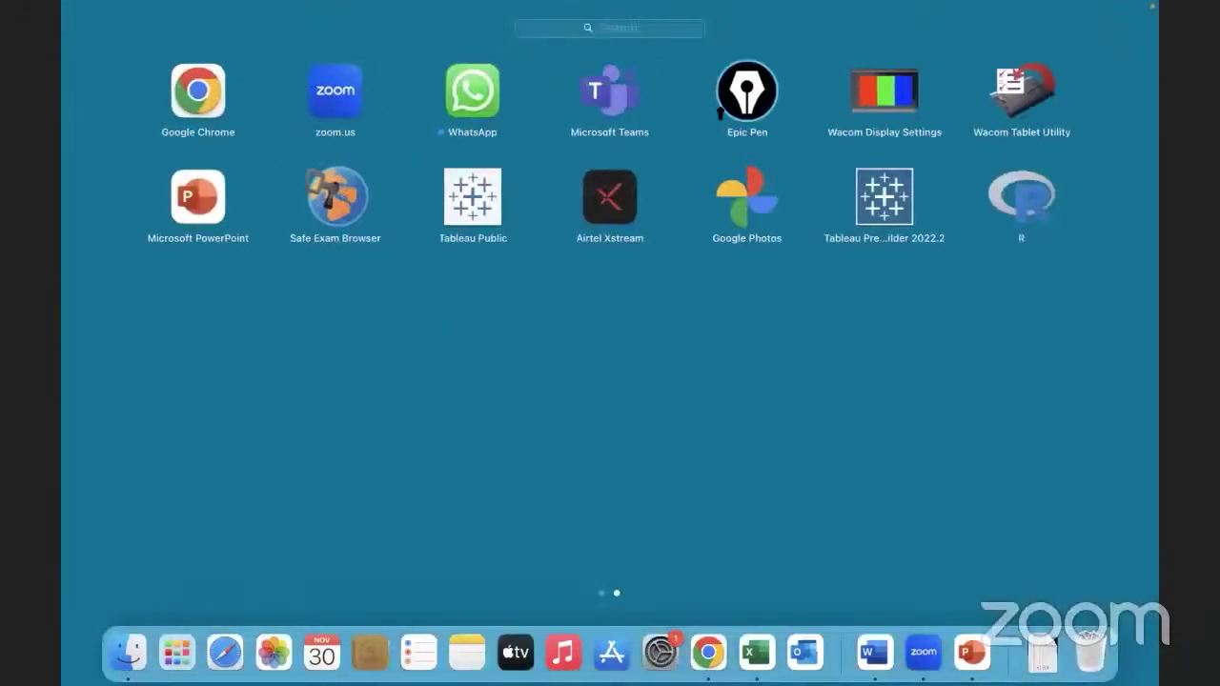
pyautogui.click(361, 199)
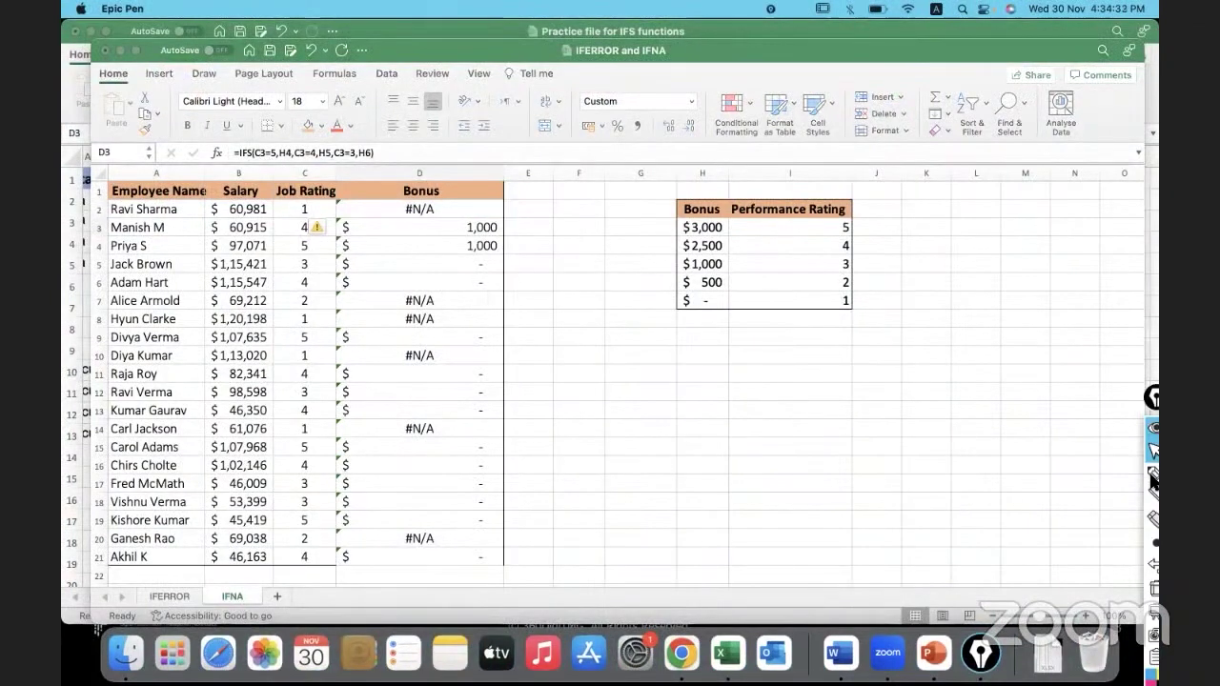
pyautogui.click(1152, 474)
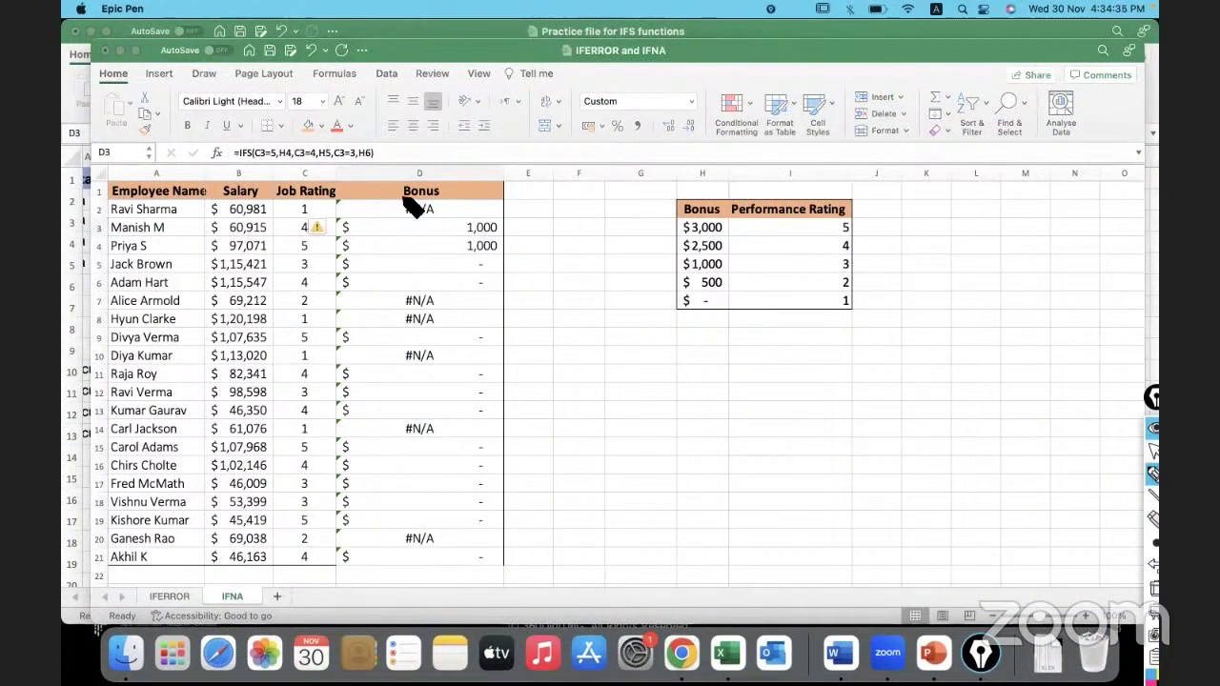
# Underline the three conditions with their bonus references in the IFS formula of D3, dismissing the update notice and advertisement.
pyautogui.moveTo(256, 162); pyautogui.dragTo(292, 163)
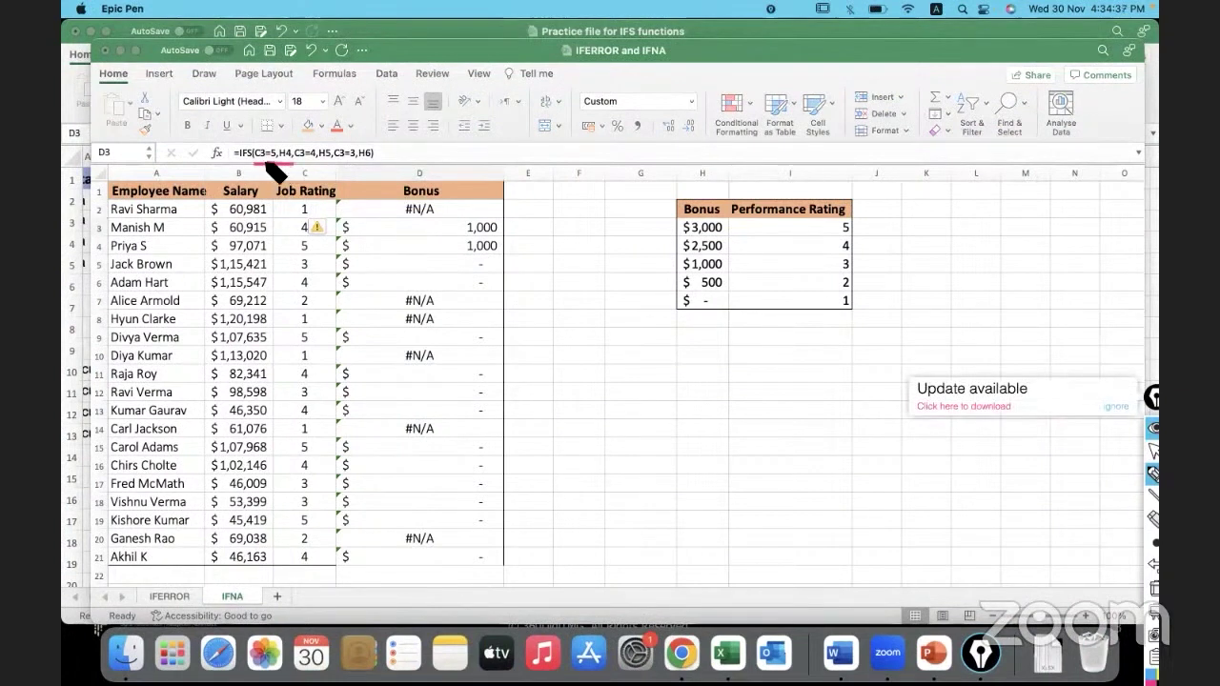
pyautogui.click(1121, 404)
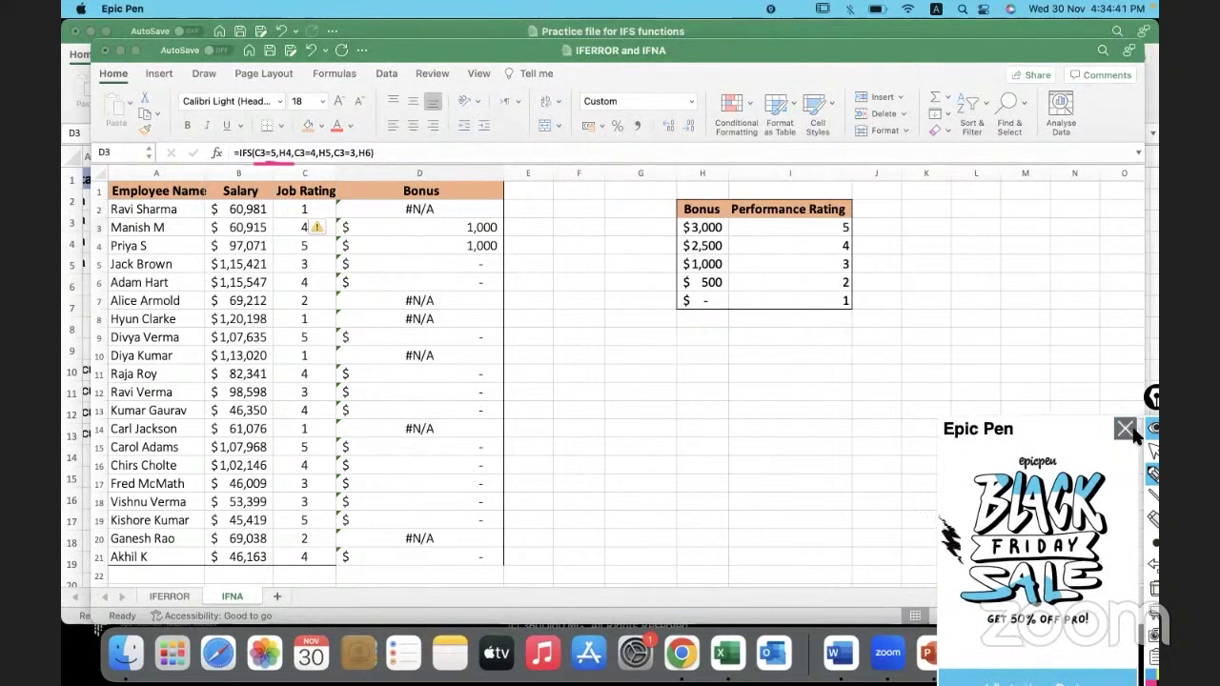
pyautogui.click(1124, 428)
pyautogui.moveTo(296, 164); pyautogui.dragTo(374, 163)
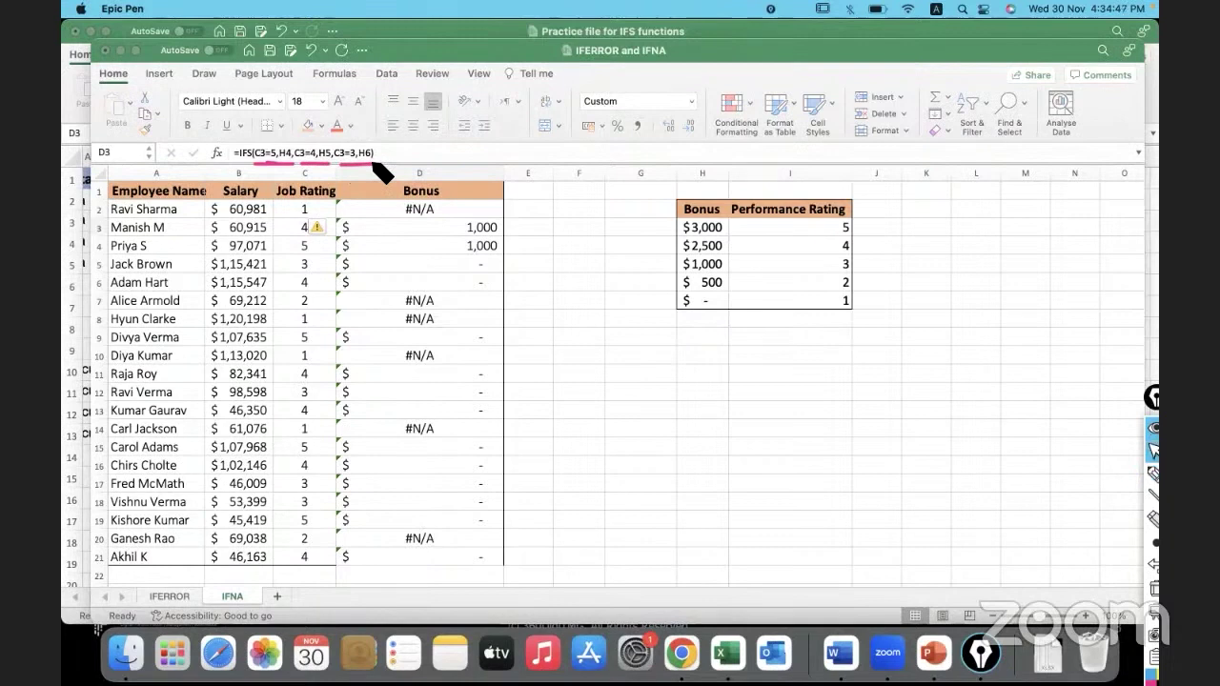
# Underline the C9=5,H10 pair in the IFS formula of D9 with the pen, and clear all annotations from the screen.
pyautogui.moveTo(1151, 498)
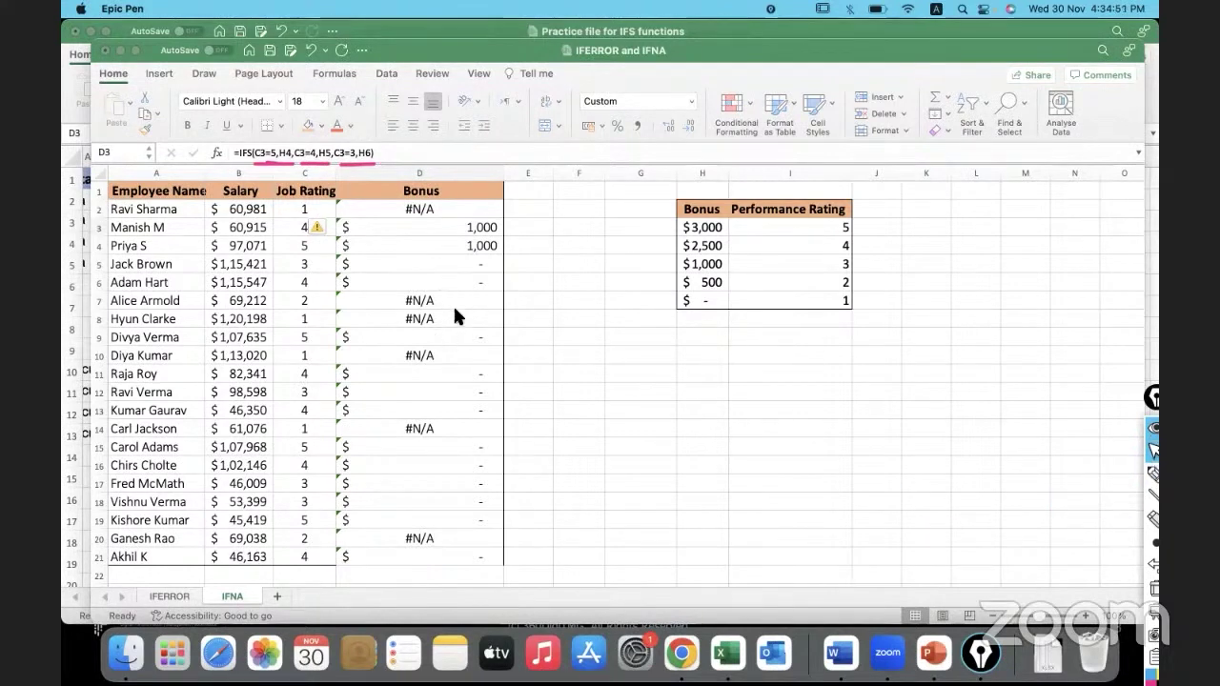
pyautogui.click(452, 335)
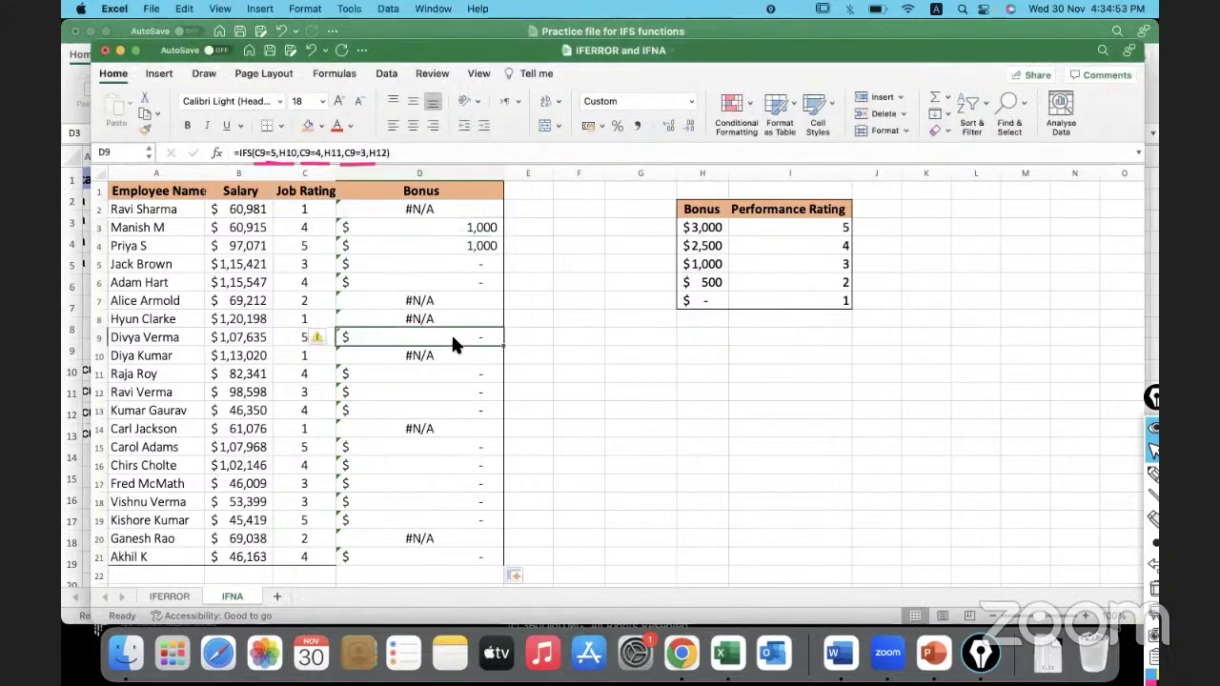
pyautogui.click(1139, 474)
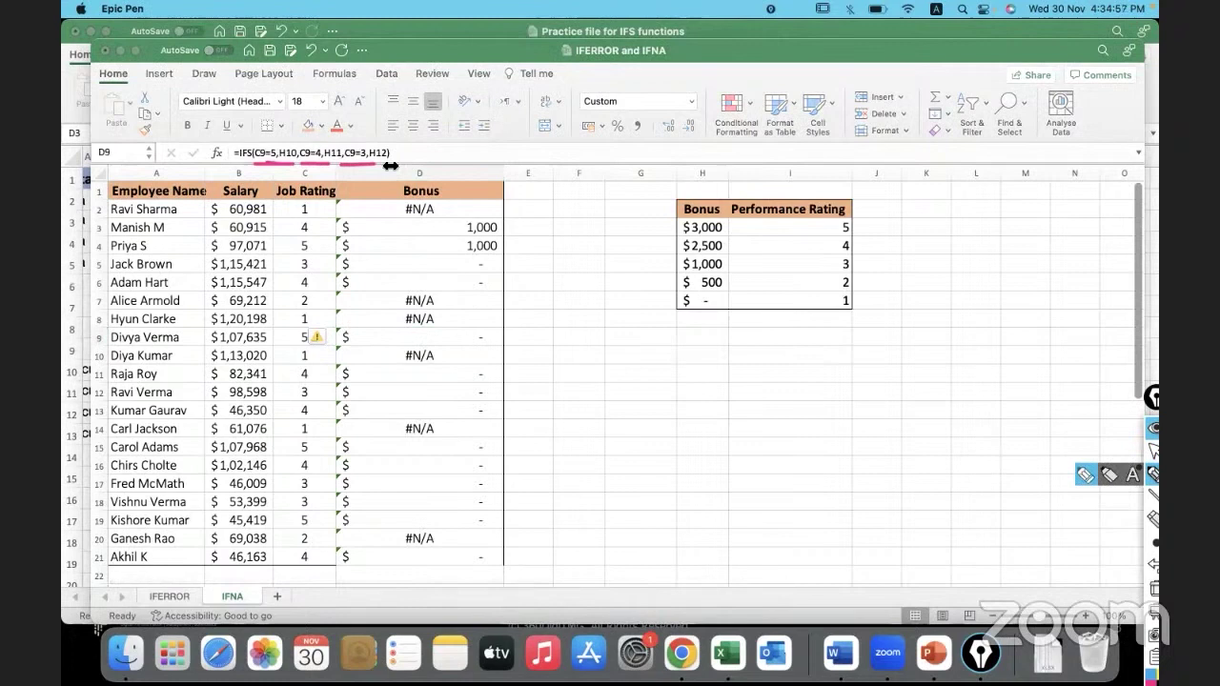
pyautogui.moveTo(255, 161); pyautogui.dragTo(295, 163)
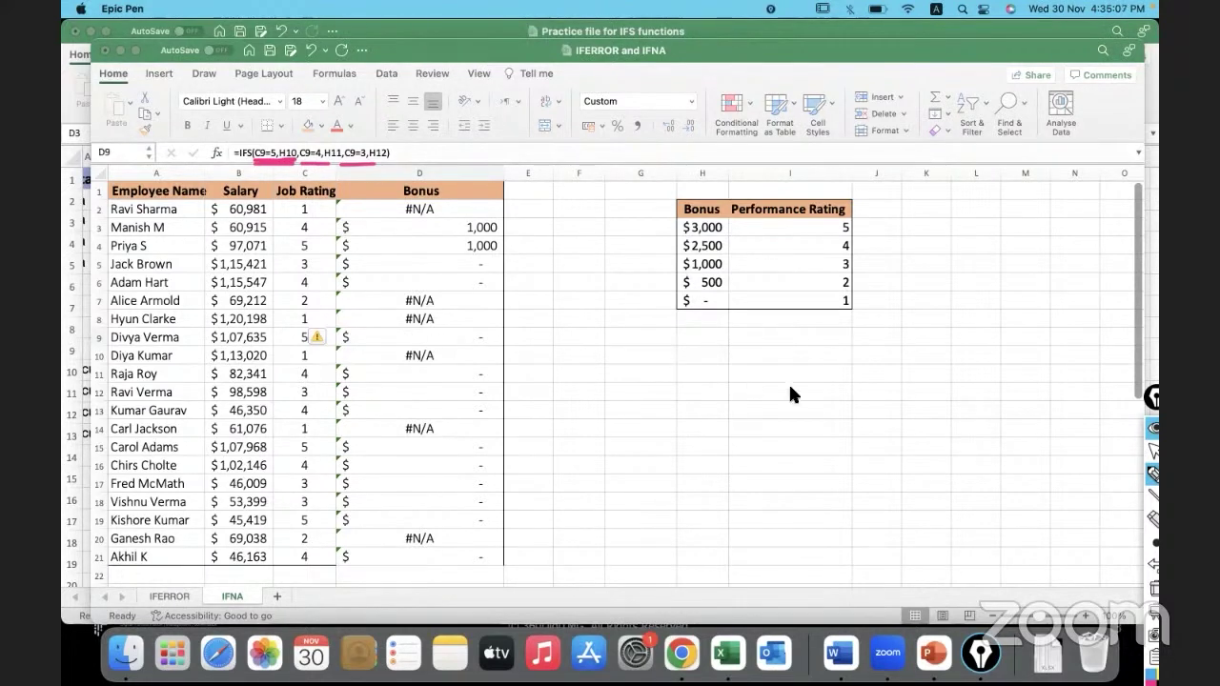
pyautogui.click(1152, 450)
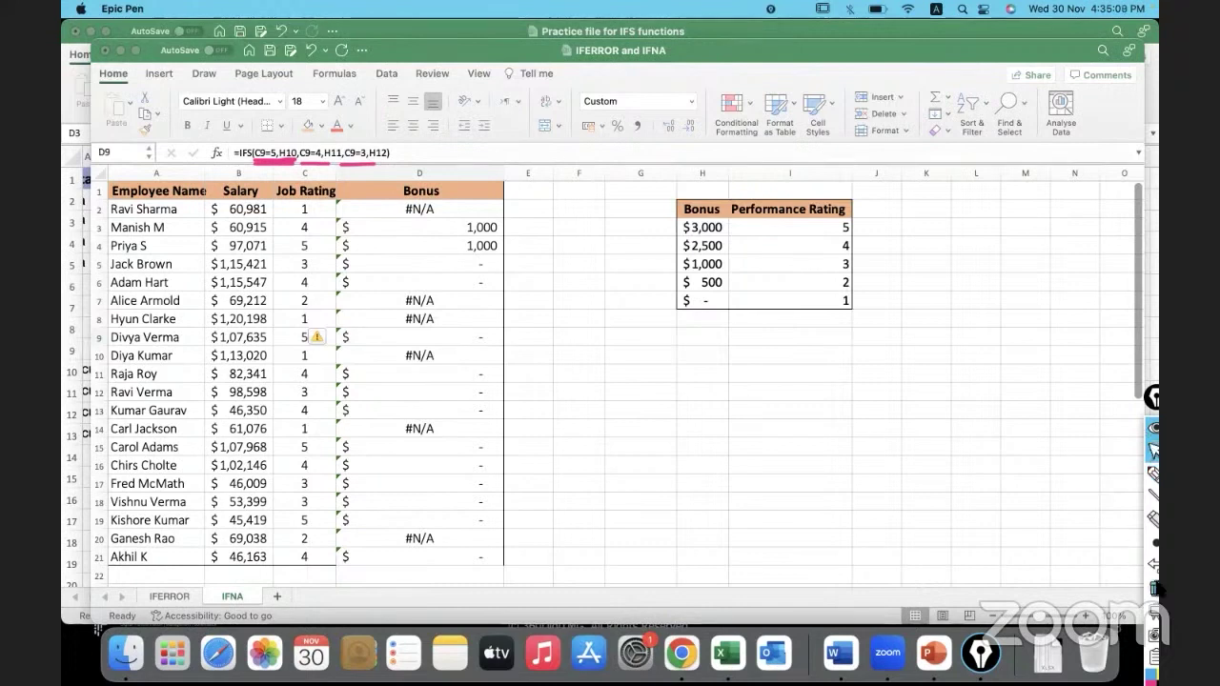
pyautogui.click(1155, 587)
# Make the bonus references in the IFS formula of D2 absolute as $H$3, $H$4 and $H$5.
pyautogui.click(443, 202)
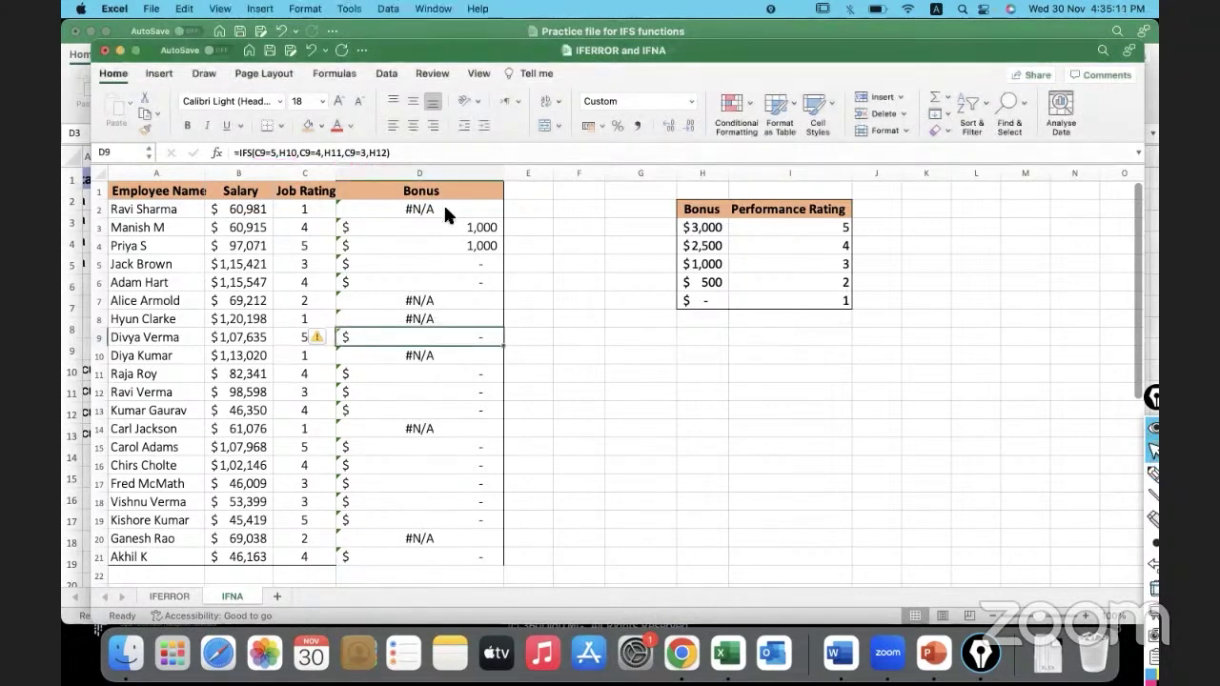
pyautogui.doubleClick(443, 209)
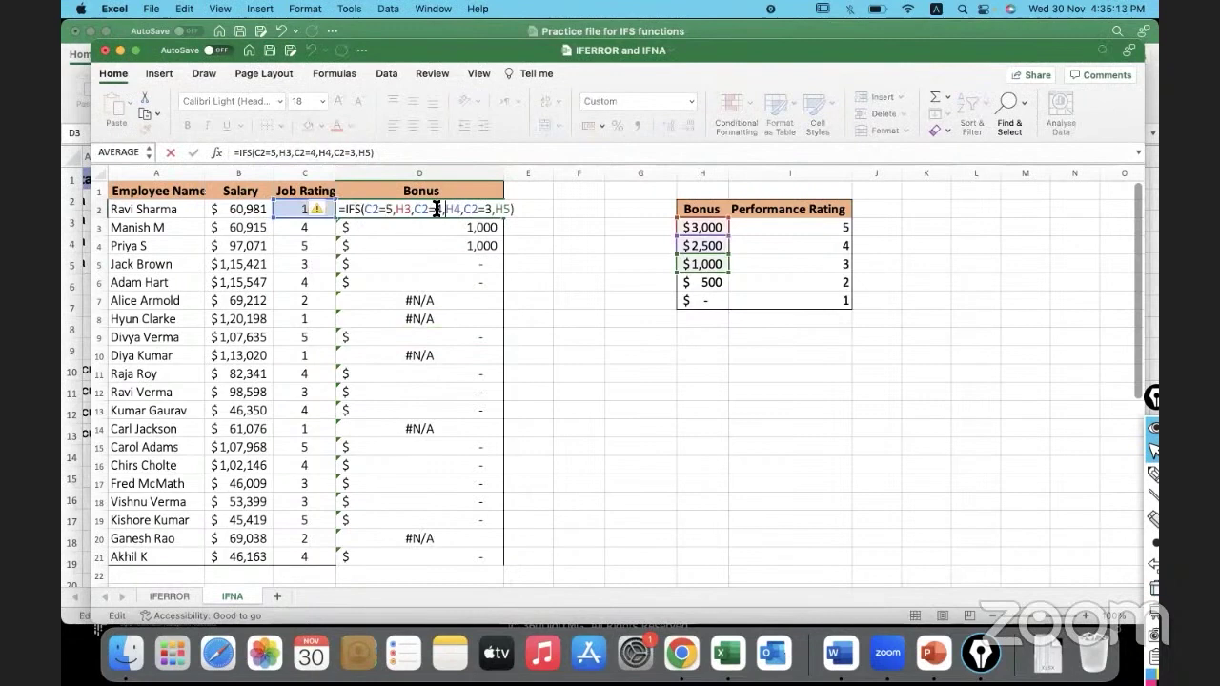
pyautogui.click(402, 209)
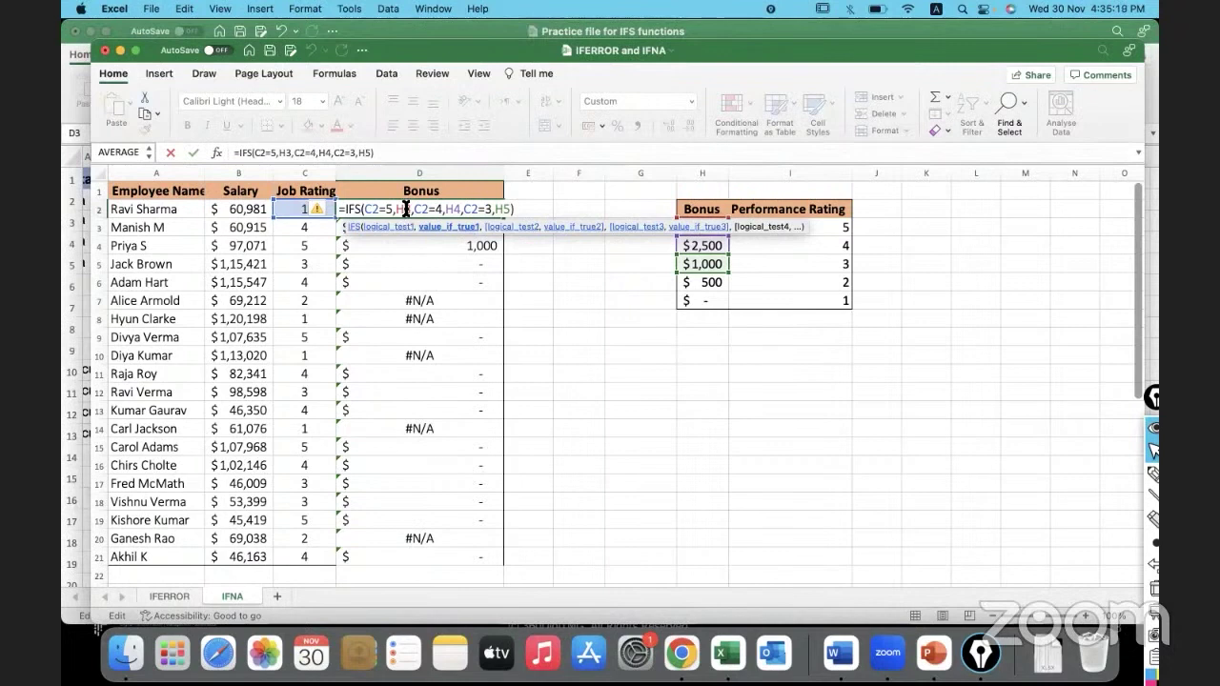
pyautogui.press('F4')
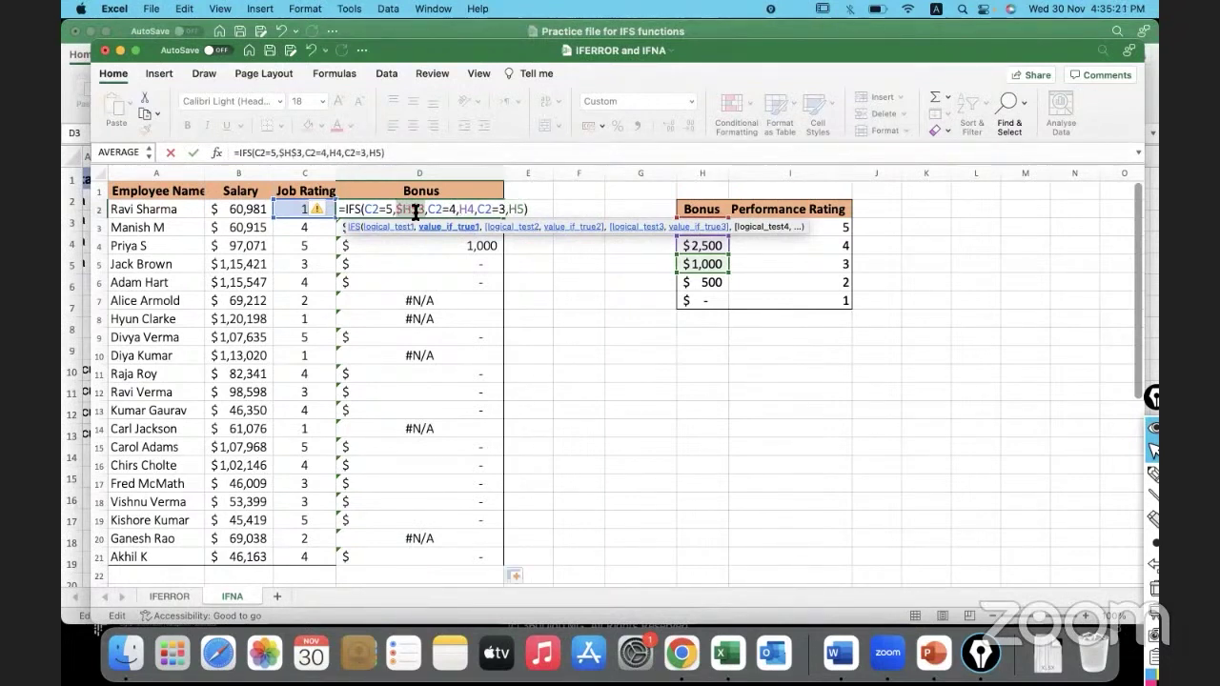
pyautogui.doubleClick(408, 209)
pyautogui.click(466, 210)
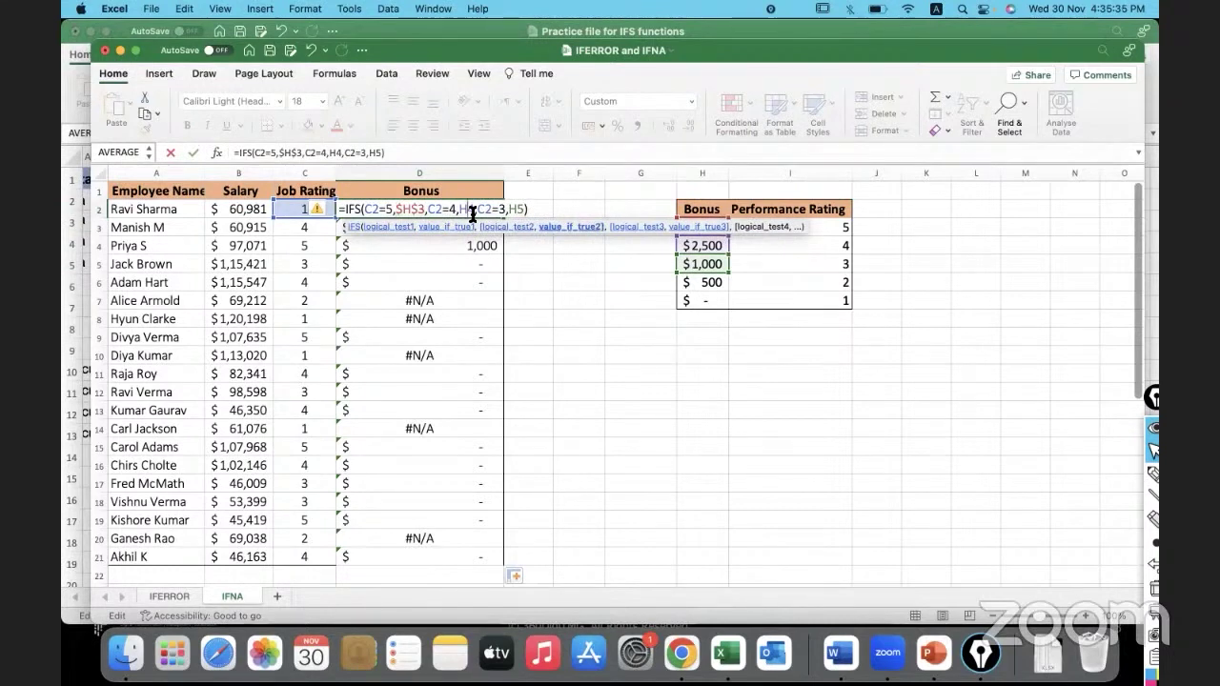
pyautogui.press('F4')
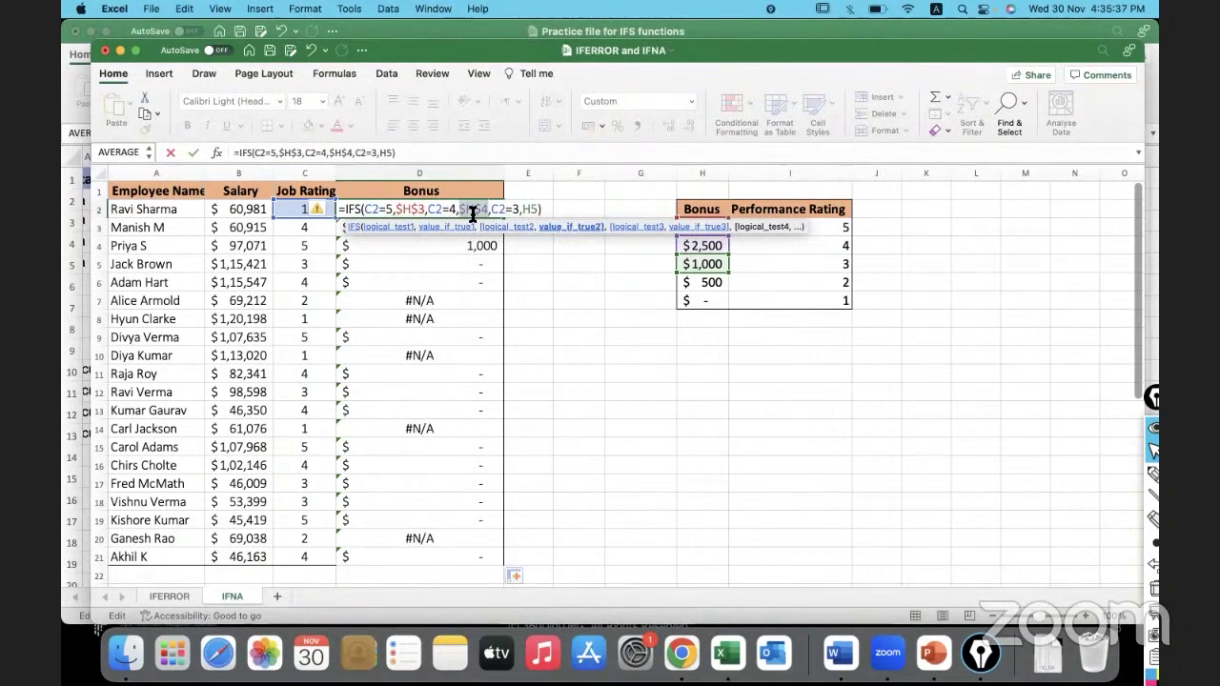
pyautogui.click(530, 209)
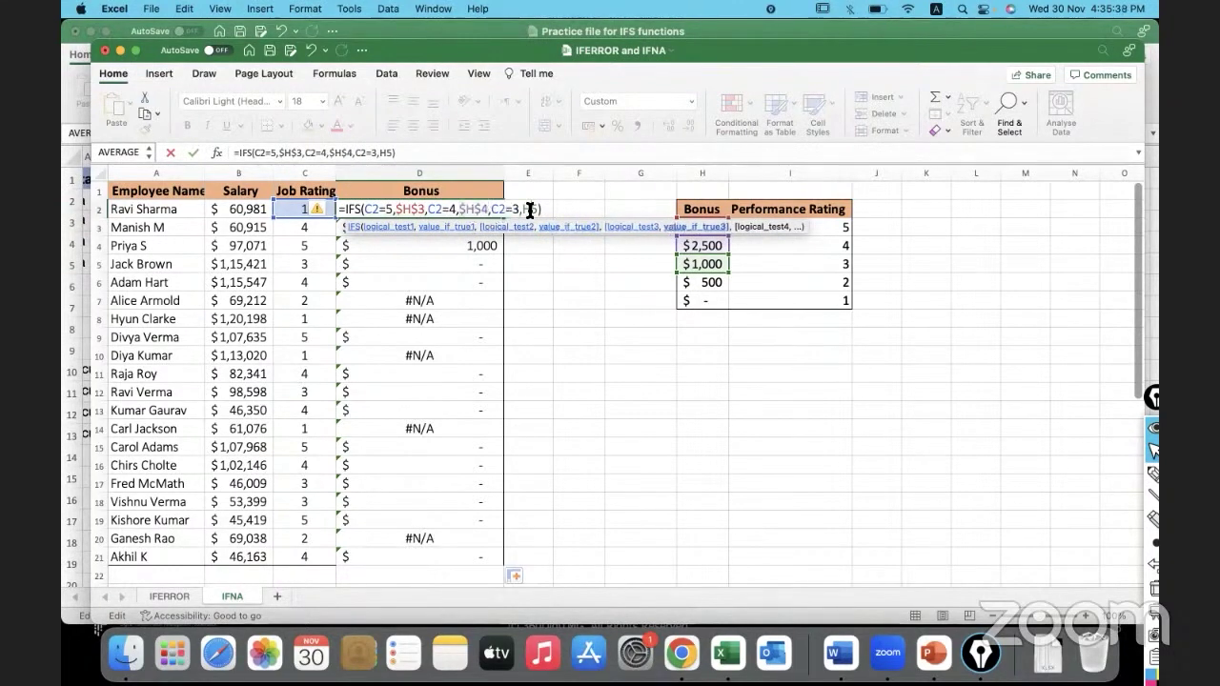
pyautogui.press('F4')
pyautogui.click(562, 210)
pyautogui.press('Return')
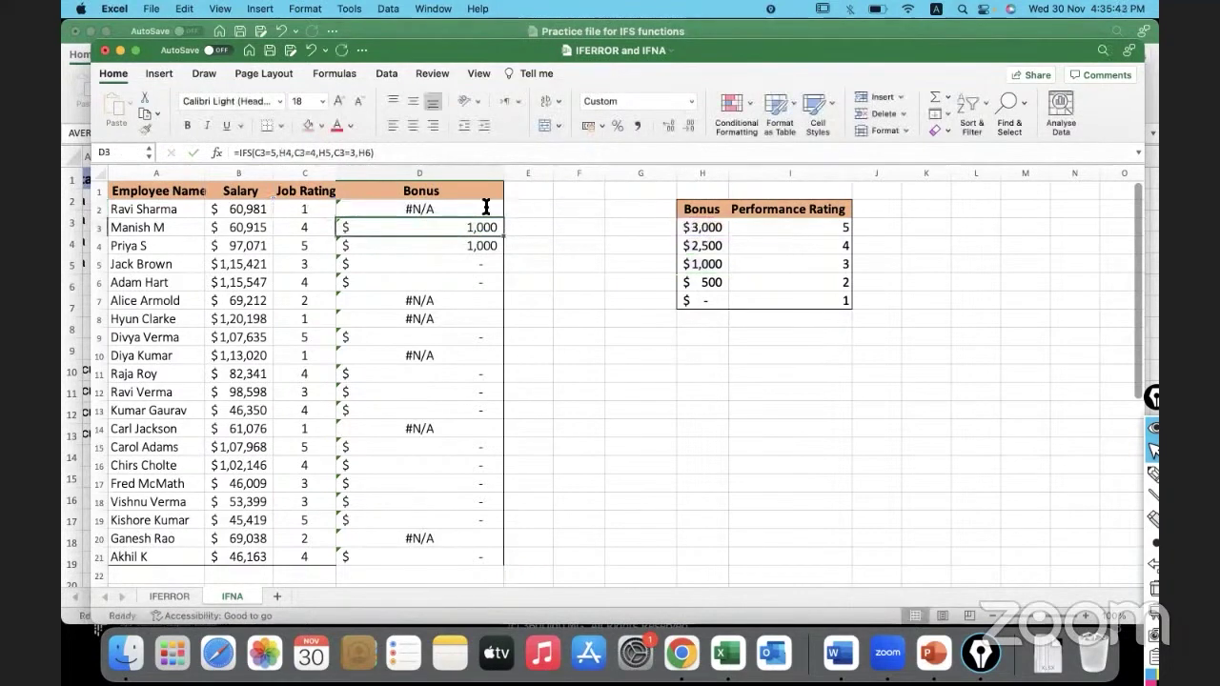
# Fill the IFS formula with absolute references from D2 down to D21 and check the ratings and bonuses in rows 7 and 8.
pyautogui.click(486, 207)
pyautogui.doubleClick(503, 217)
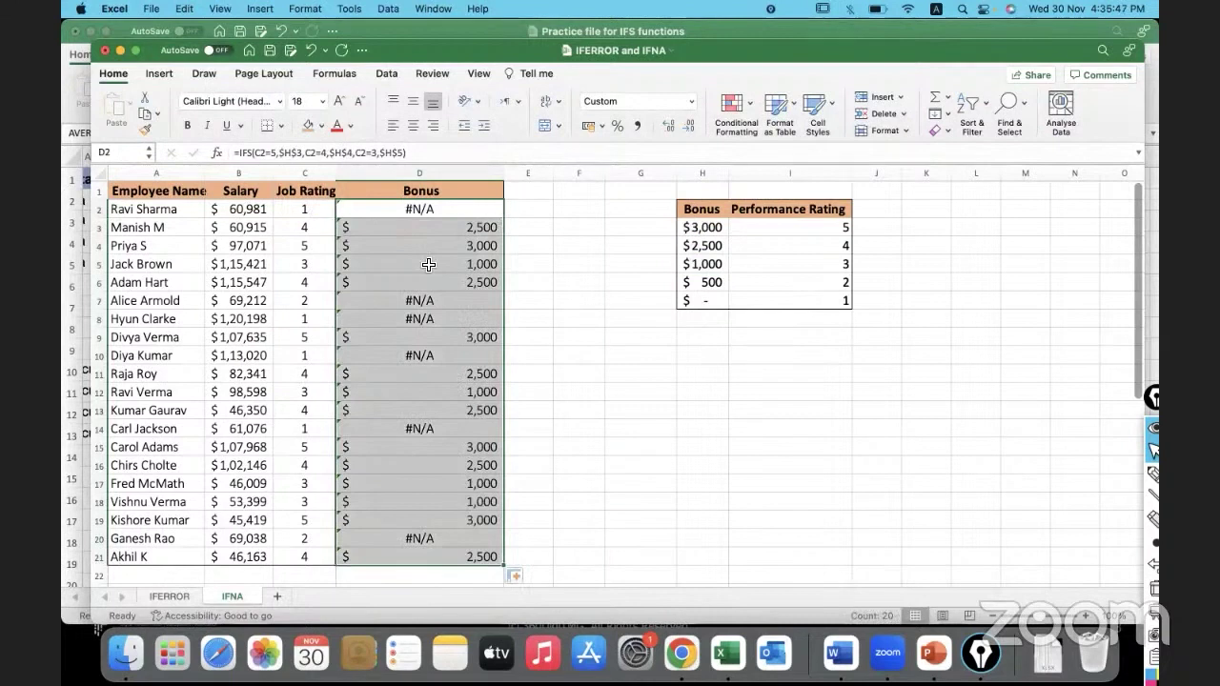
pyautogui.moveTo(318, 303); pyautogui.dragTo(399, 318)
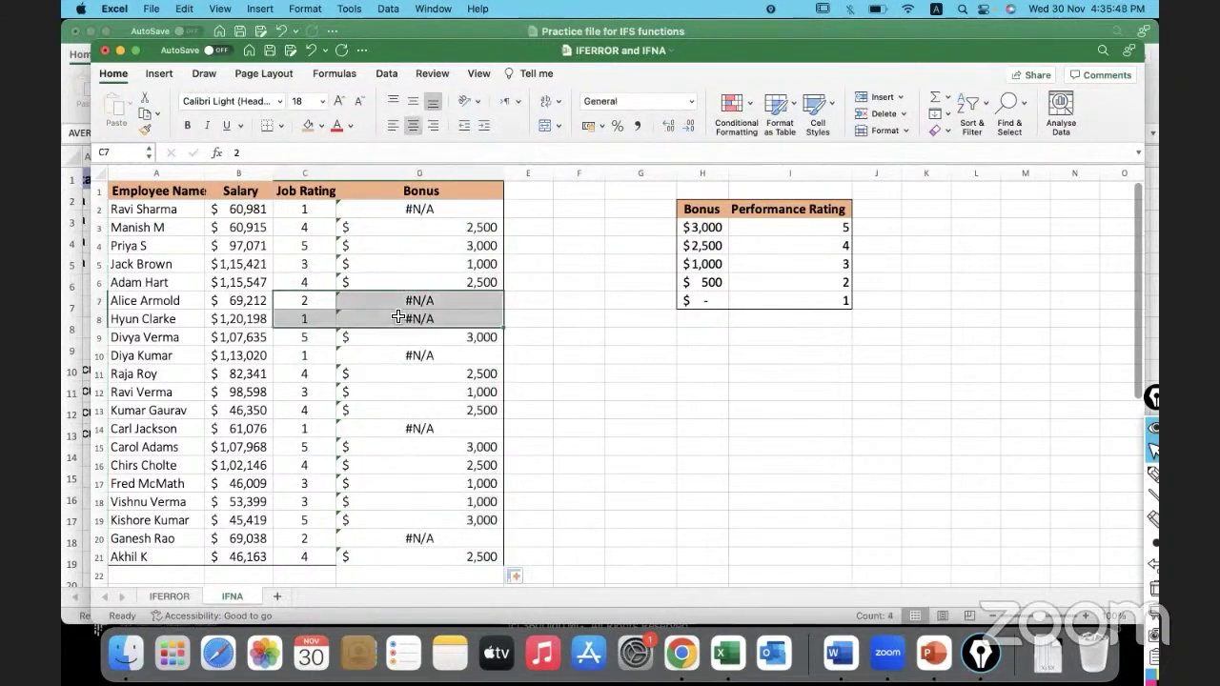
pyautogui.click(572, 321)
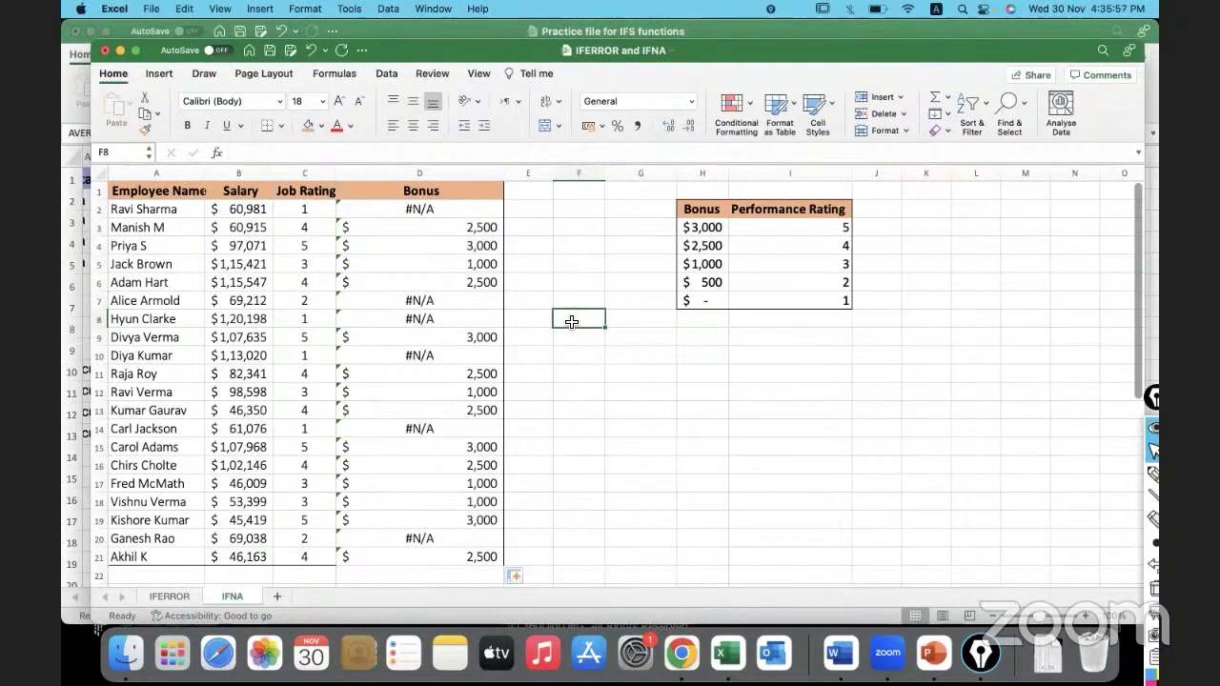
# Examine the IFS formula in D7 to see which job ratings its conditions cover for the #N/A cells D7:D8.
pyautogui.moveTo(446, 301); pyautogui.dragTo(448, 318)
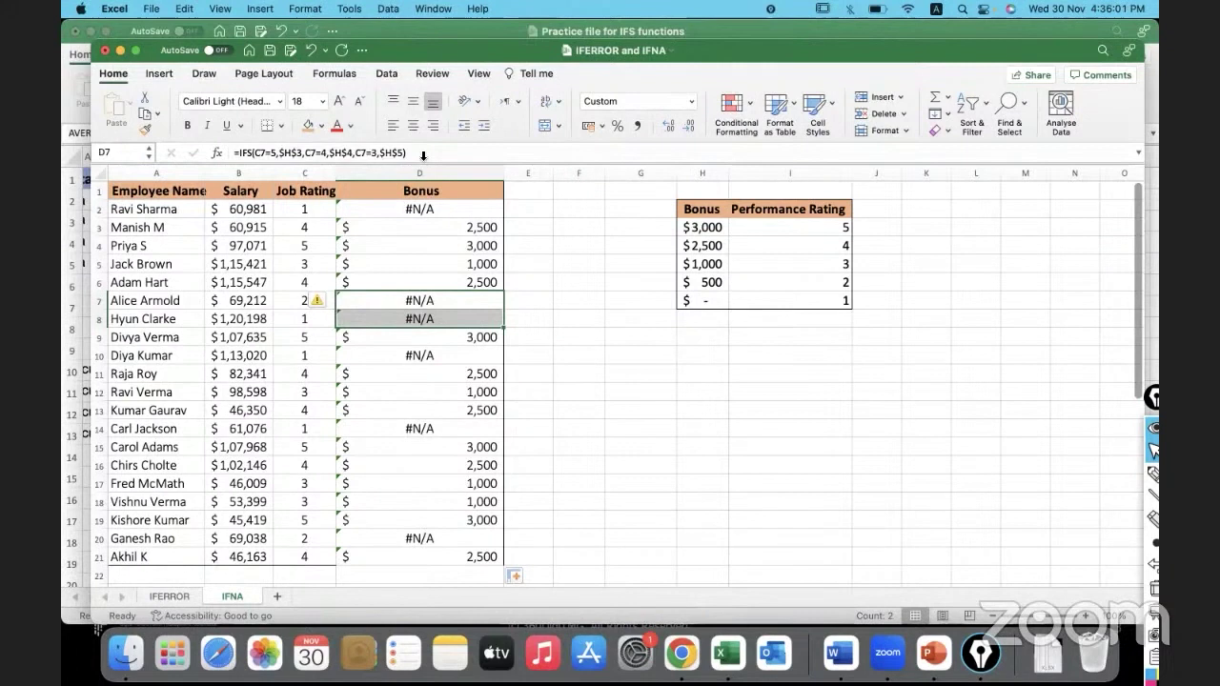
pyautogui.moveTo(445, 300); pyautogui.dragTo(446, 320)
pyautogui.click(240, 153)
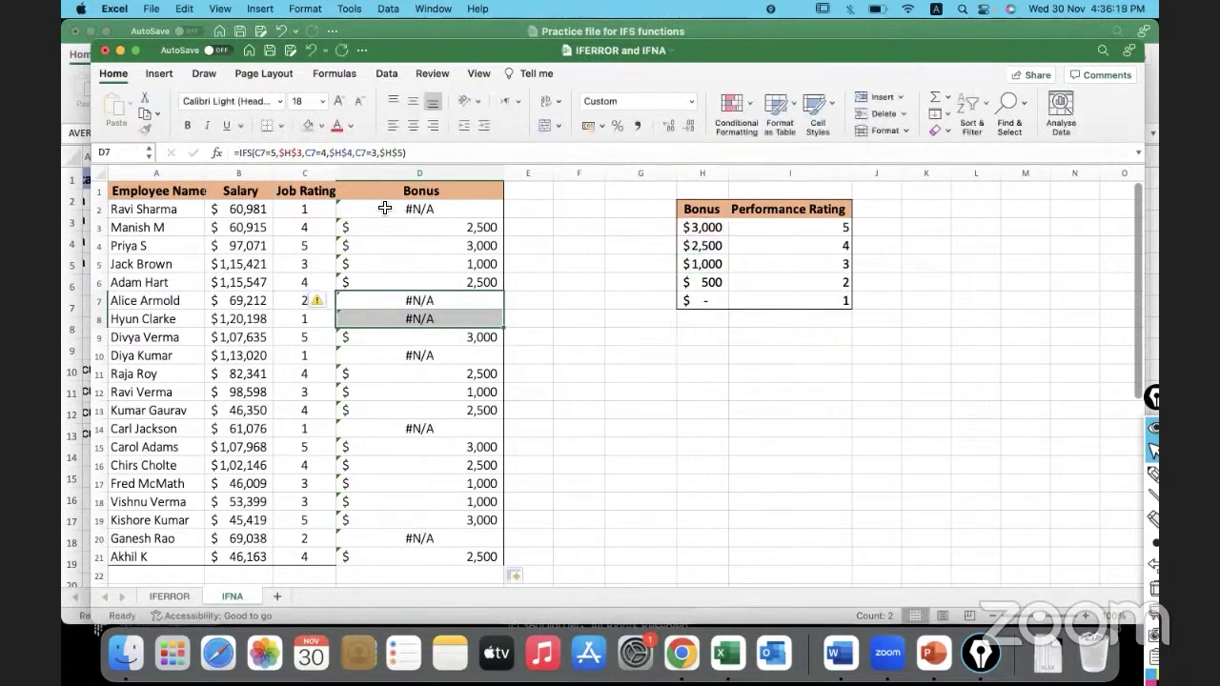
pyautogui.press('Escape')
pyautogui.doubleClick(389, 208)
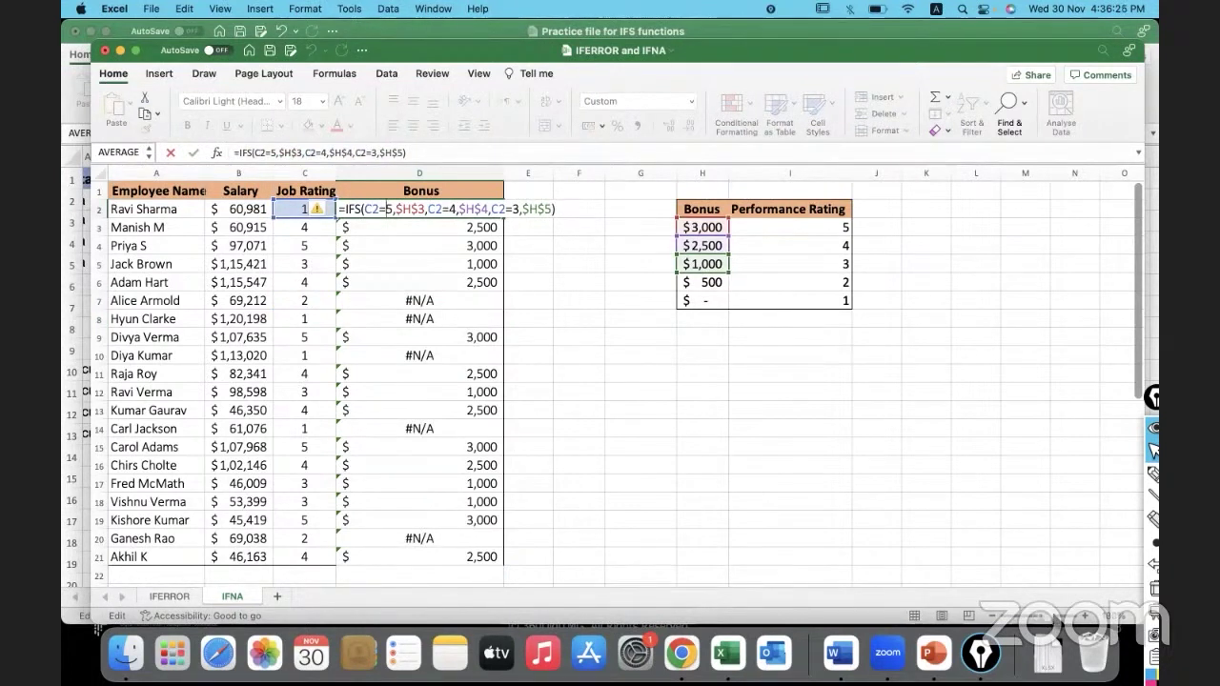
pyautogui.click(595, 337)
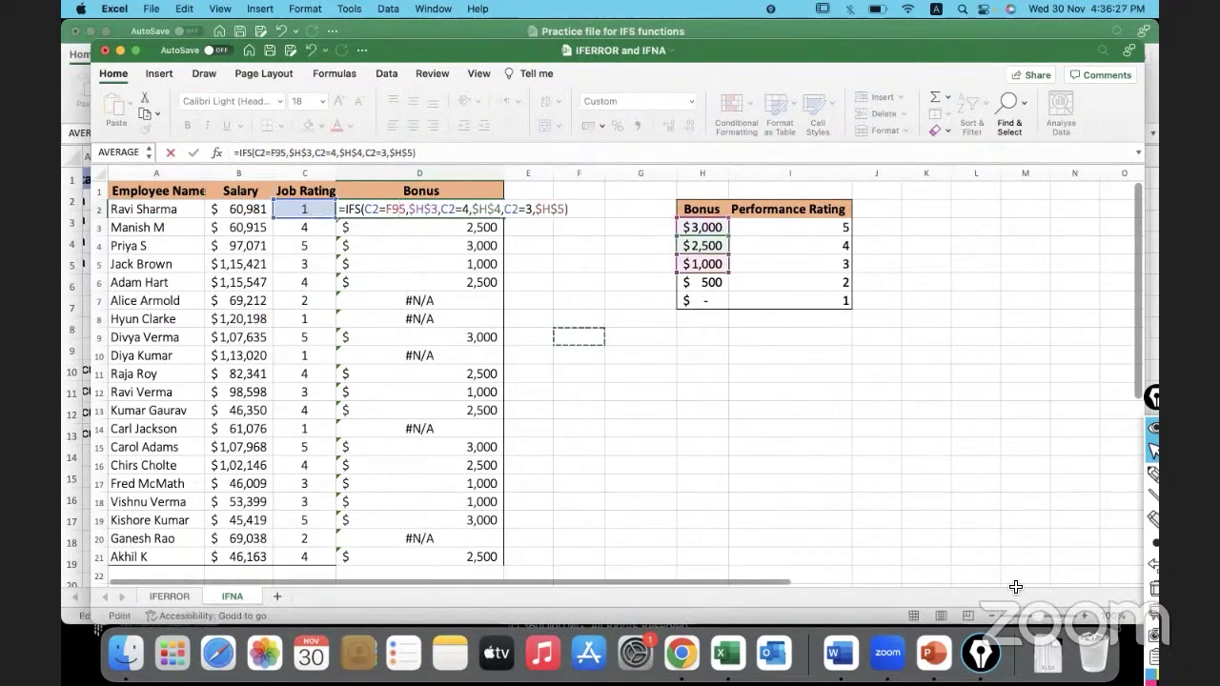
pyautogui.press('Escape')
# Wrap the IFS formula in D2 in an IFNA function with 0 as the value_if_na argument.
pyautogui.moveTo(1035, 624); pyautogui.dragTo(1044, 623)
pyautogui.doubleClick(525, 225)
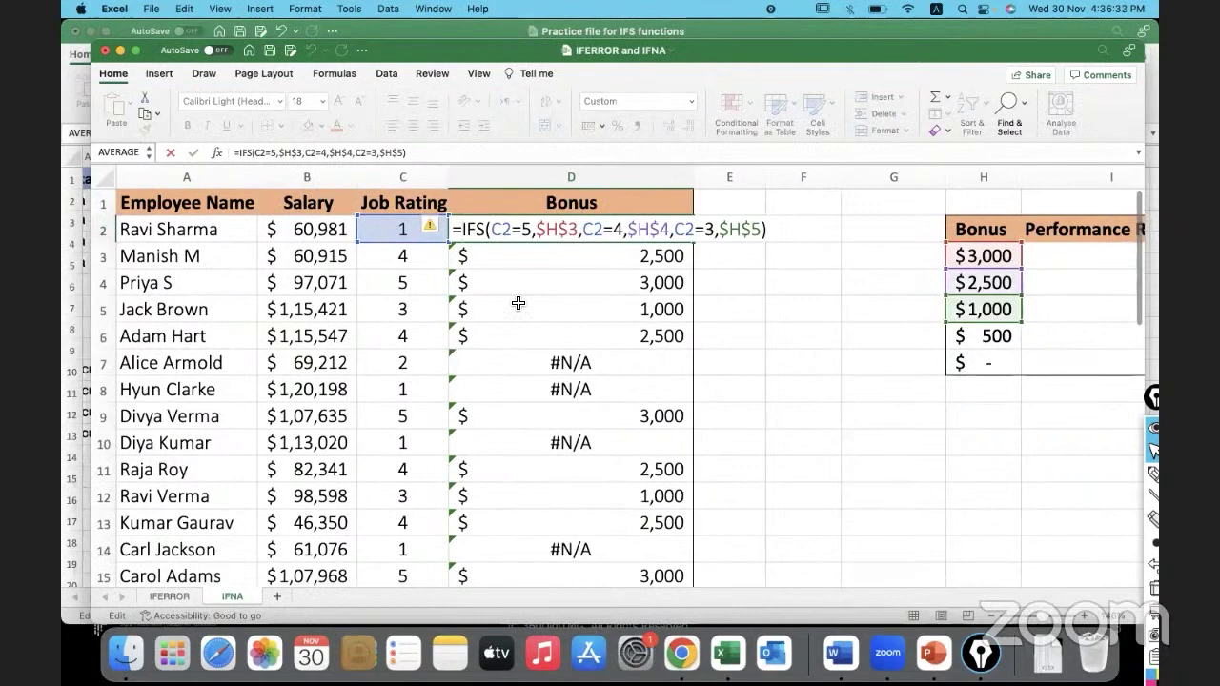
pyautogui.write('IFN')
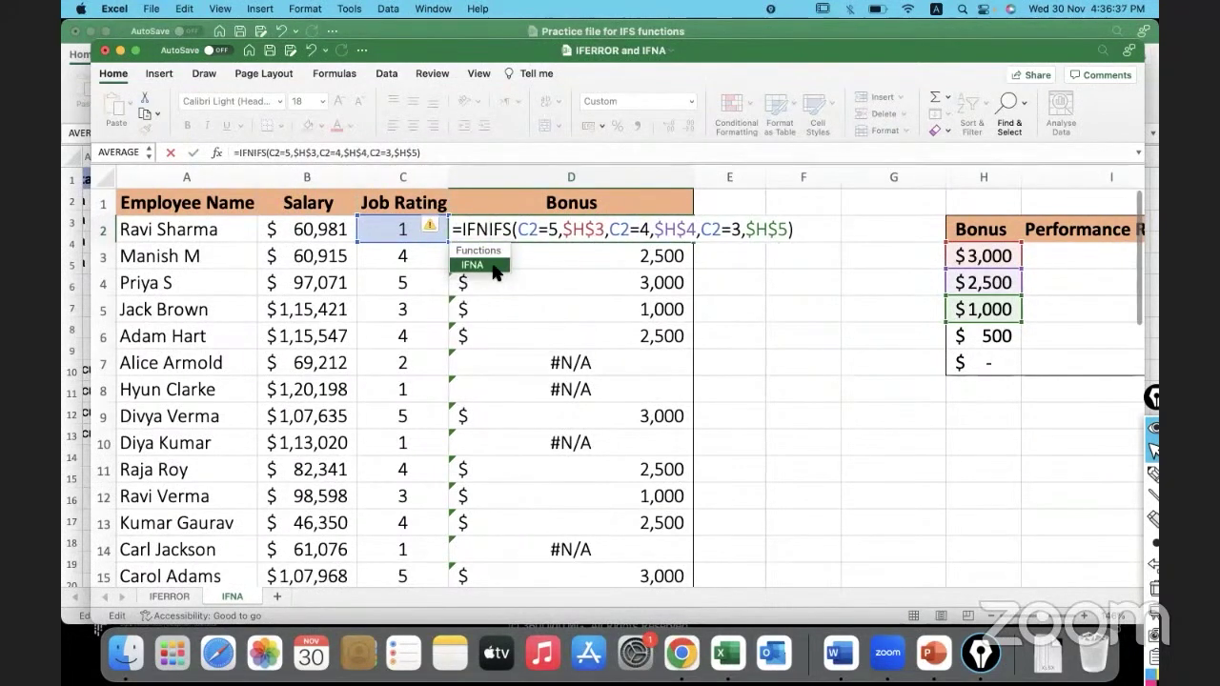
pyautogui.doubleClick(494, 267)
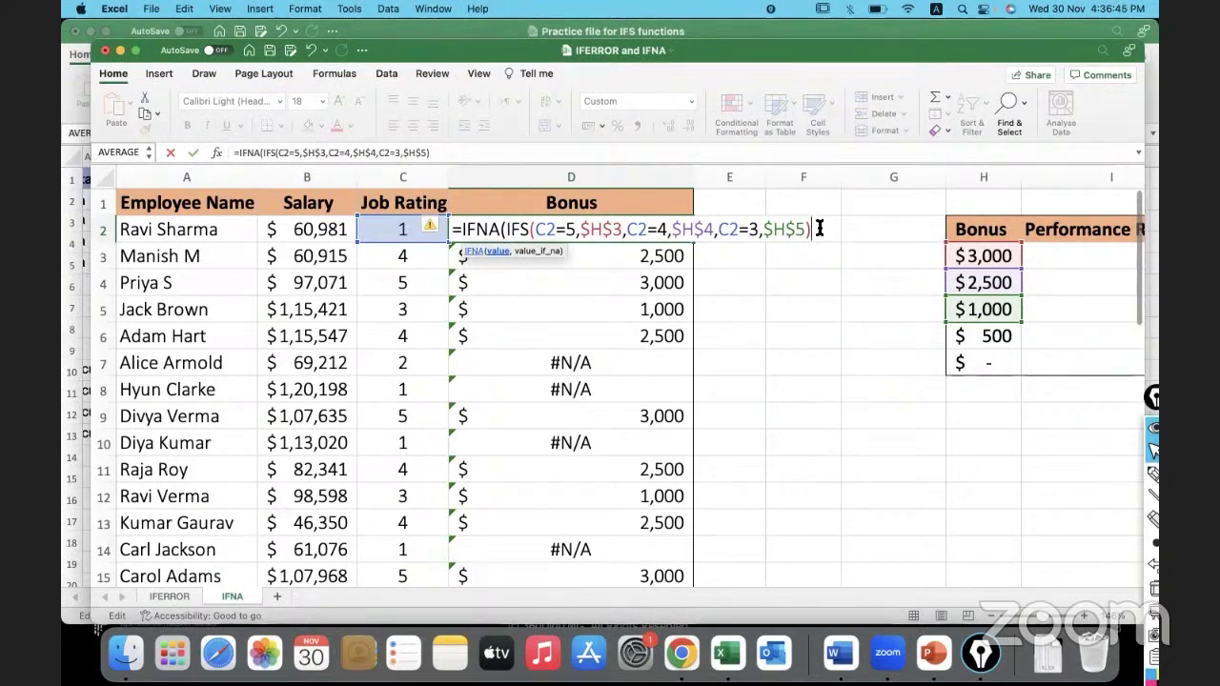
pyautogui.write(',')
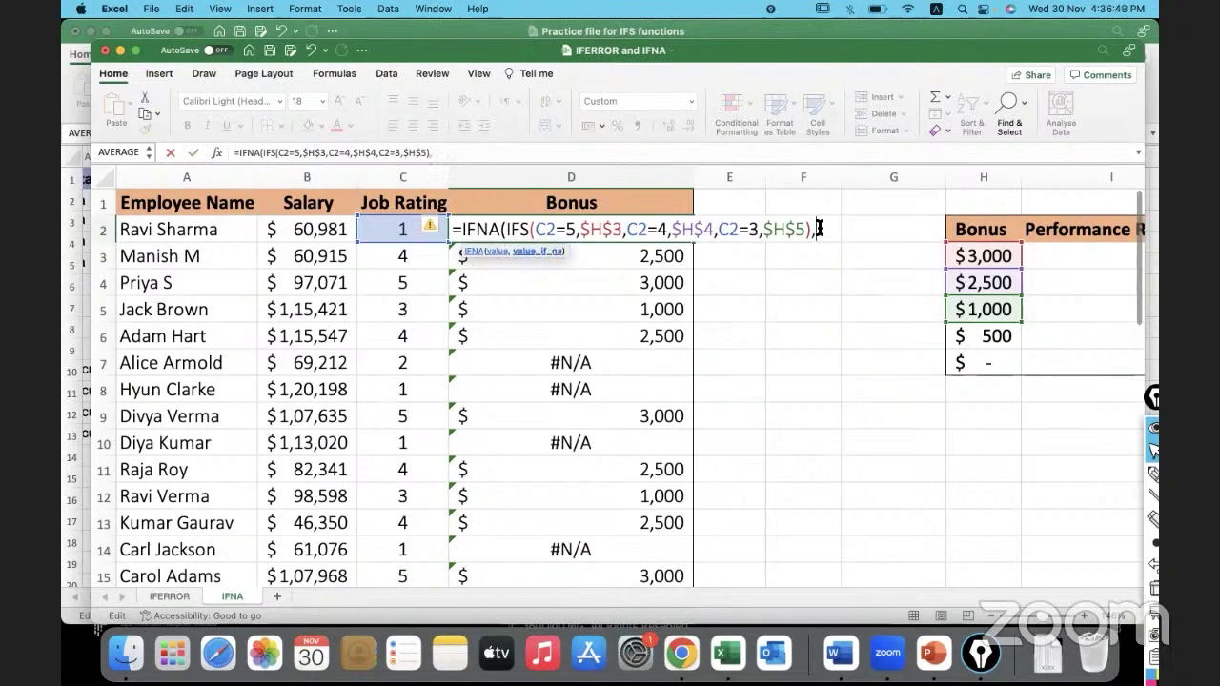
pyautogui.write('0)')
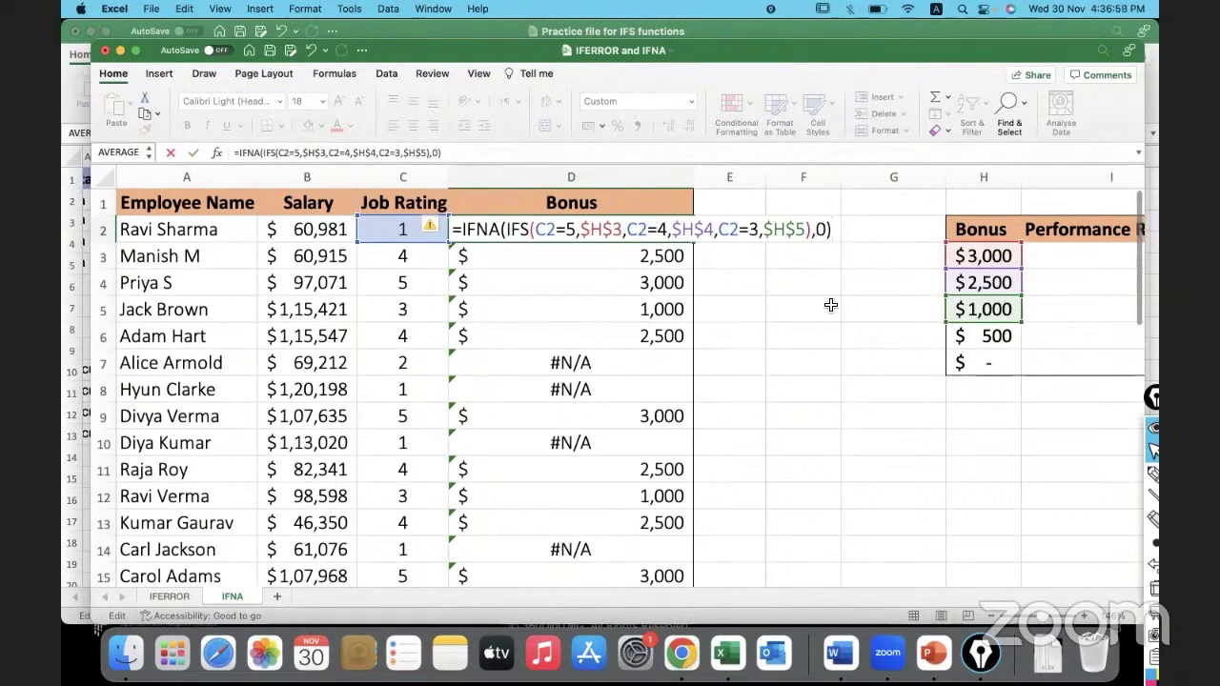
pyautogui.press('Return')
# Fill the IFNA formula from D2 down the Bonus column and check the copied formula in D7.
pyautogui.click(678, 230)
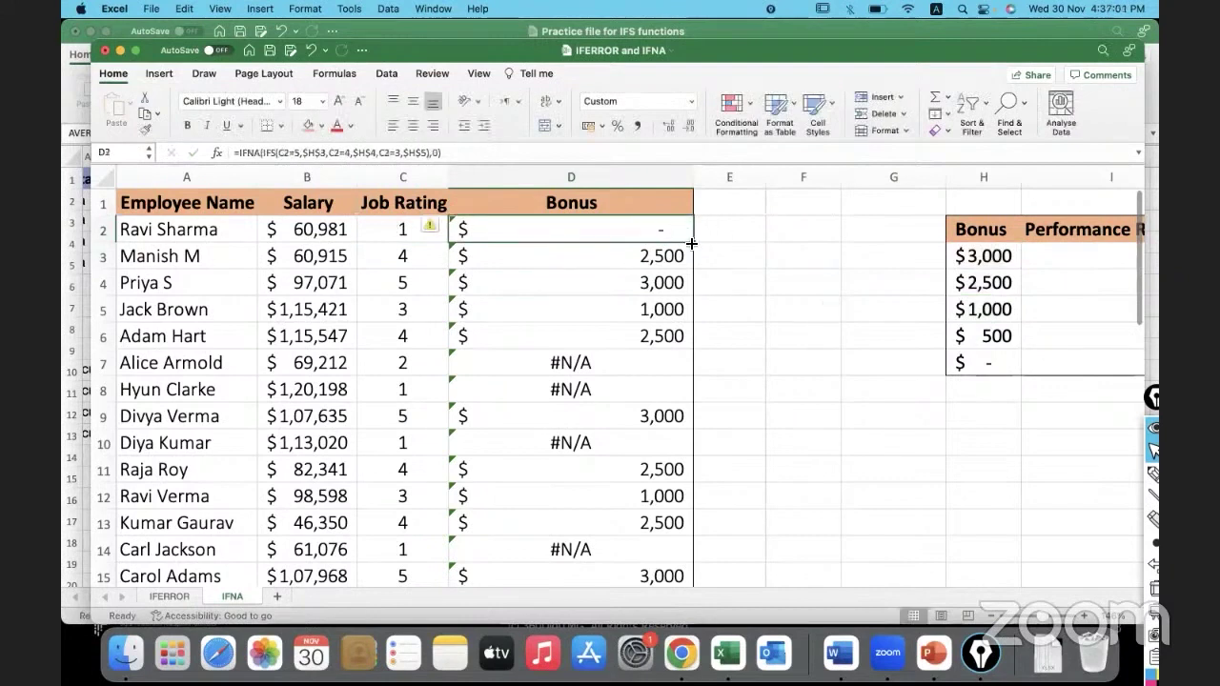
pyautogui.doubleClick(694, 244)
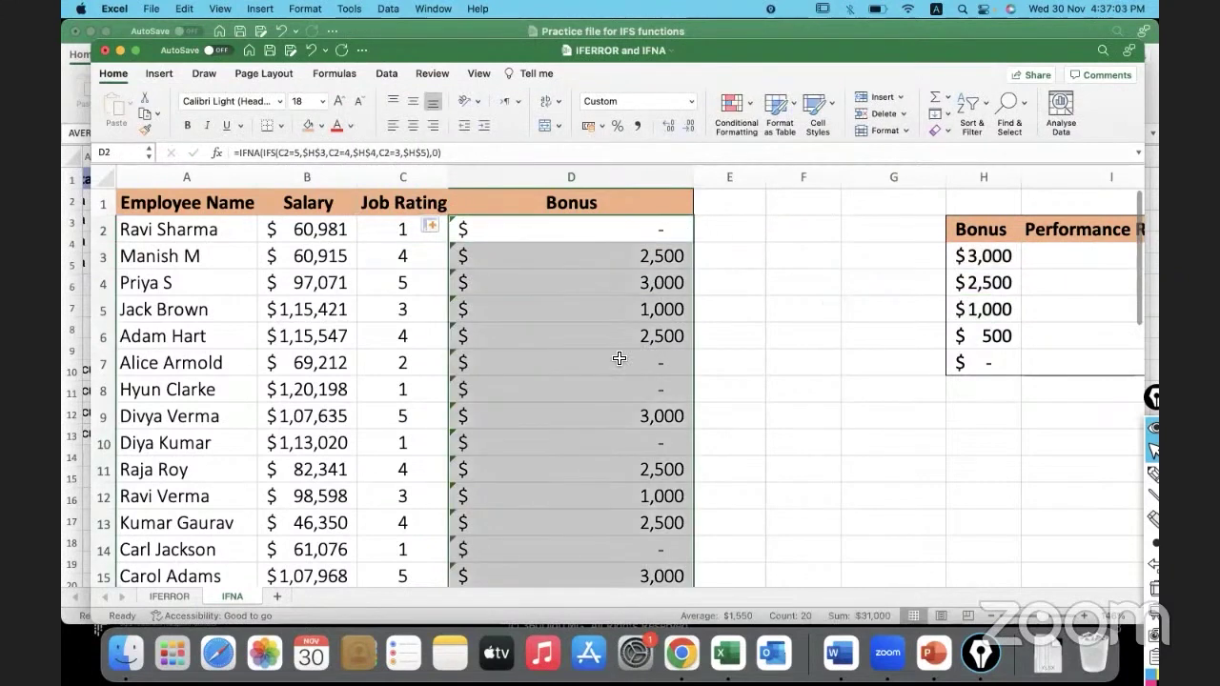
pyautogui.click(619, 358)
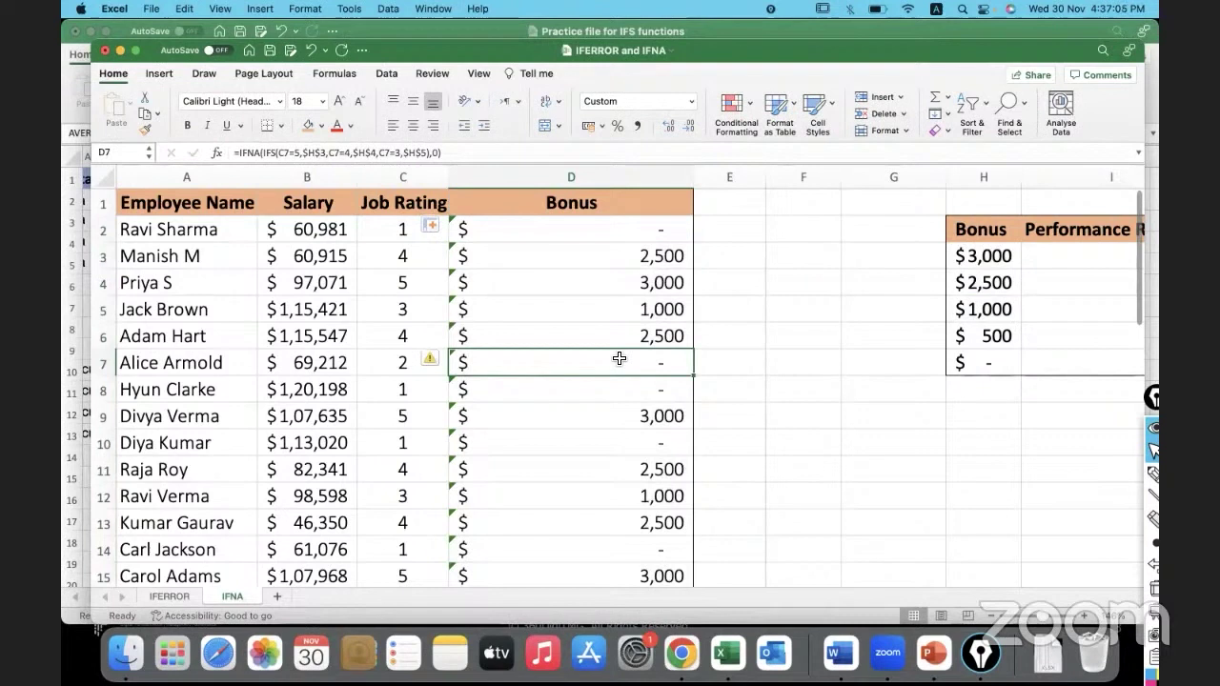
# Change the IFNA fallback value in the D2 formula to 100.
pyautogui.click(620, 238)
pyautogui.click(437, 153)
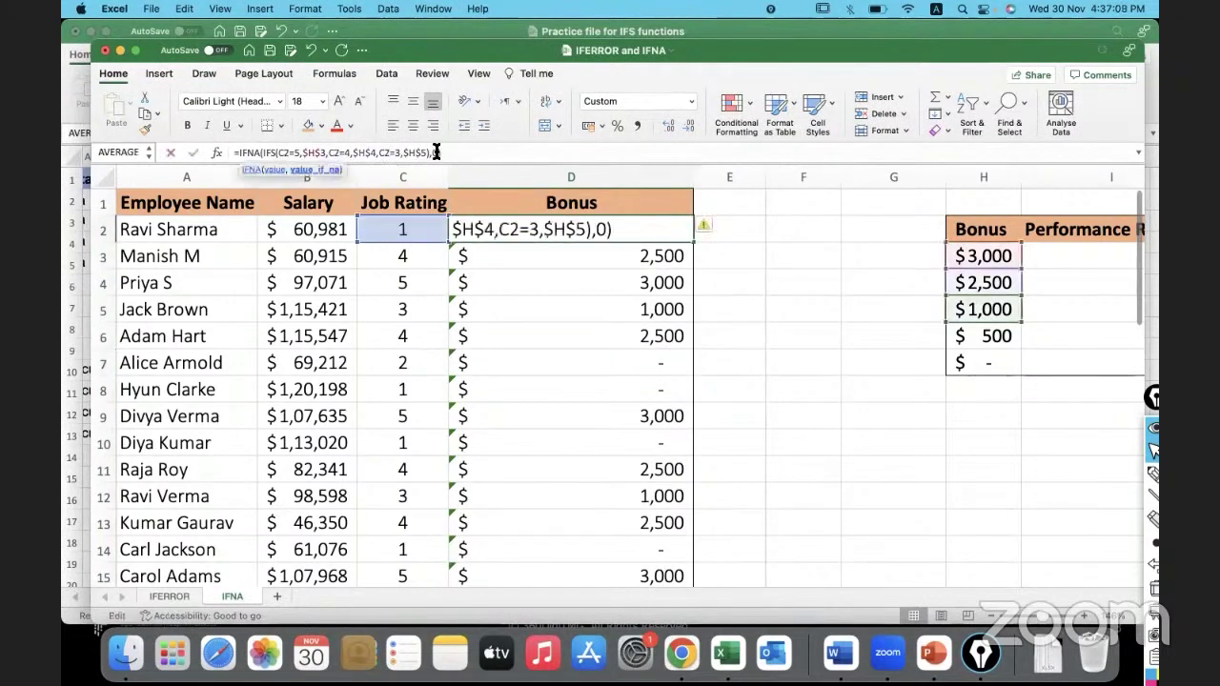
pyautogui.press('BackSpace')
pyautogui.write('100')
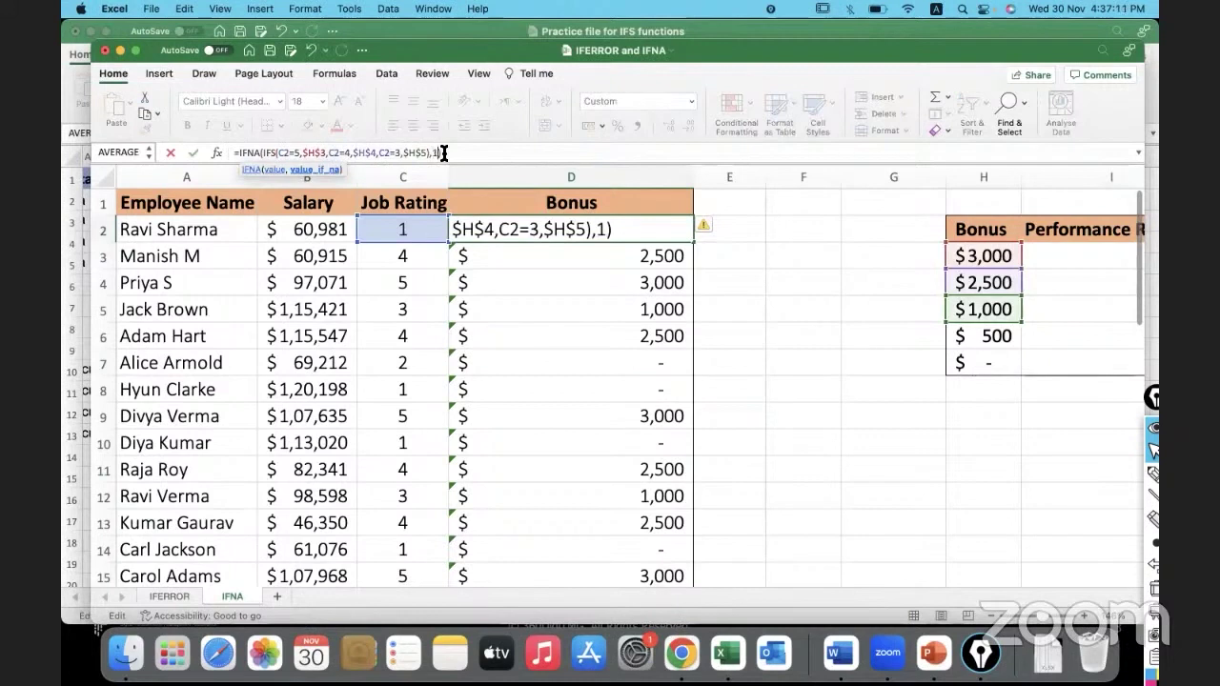
pyautogui.press('Return')
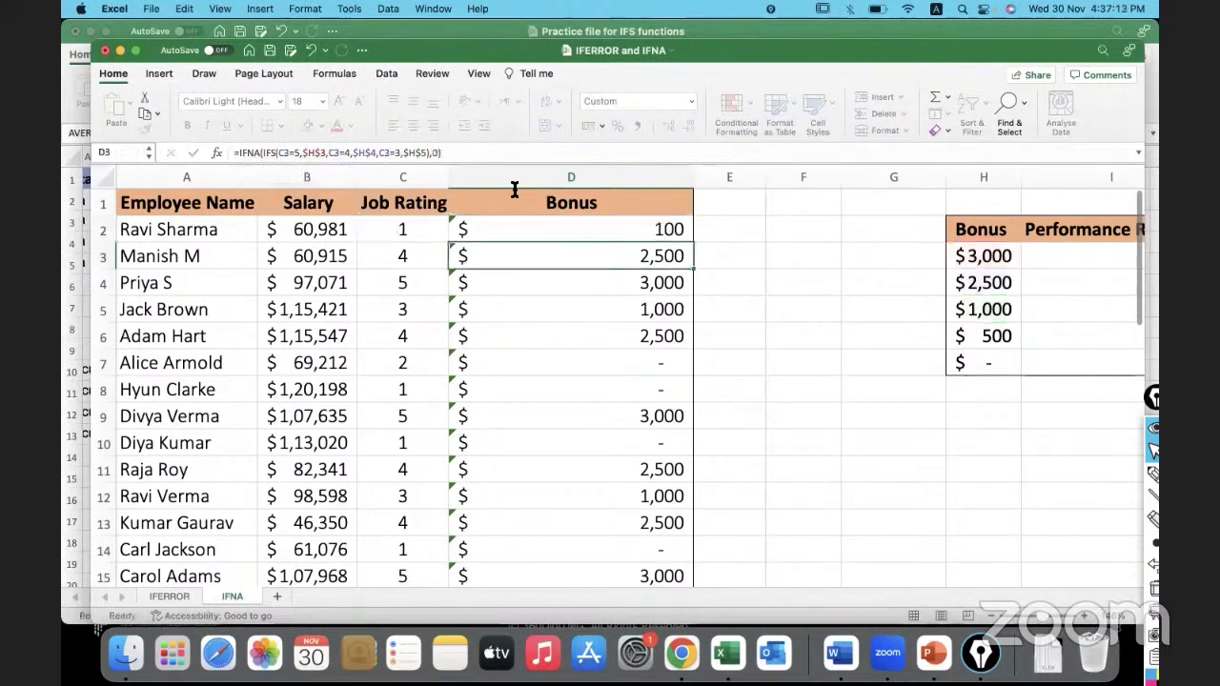
# Fill the IFNA formula with the fallback of 100 from D2 down the Bonus column and check cells D7 and D8.
pyautogui.click(581, 226)
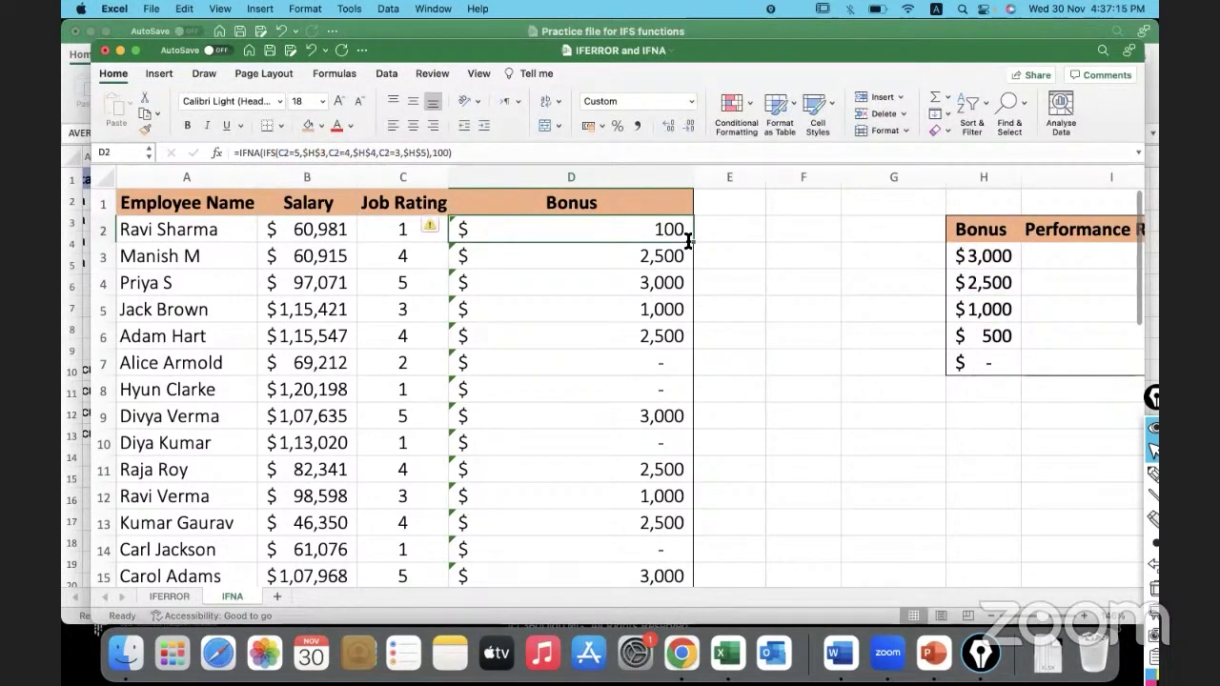
pyautogui.doubleClick(688, 241)
pyautogui.moveTo(578, 363); pyautogui.dragTo(579, 382)
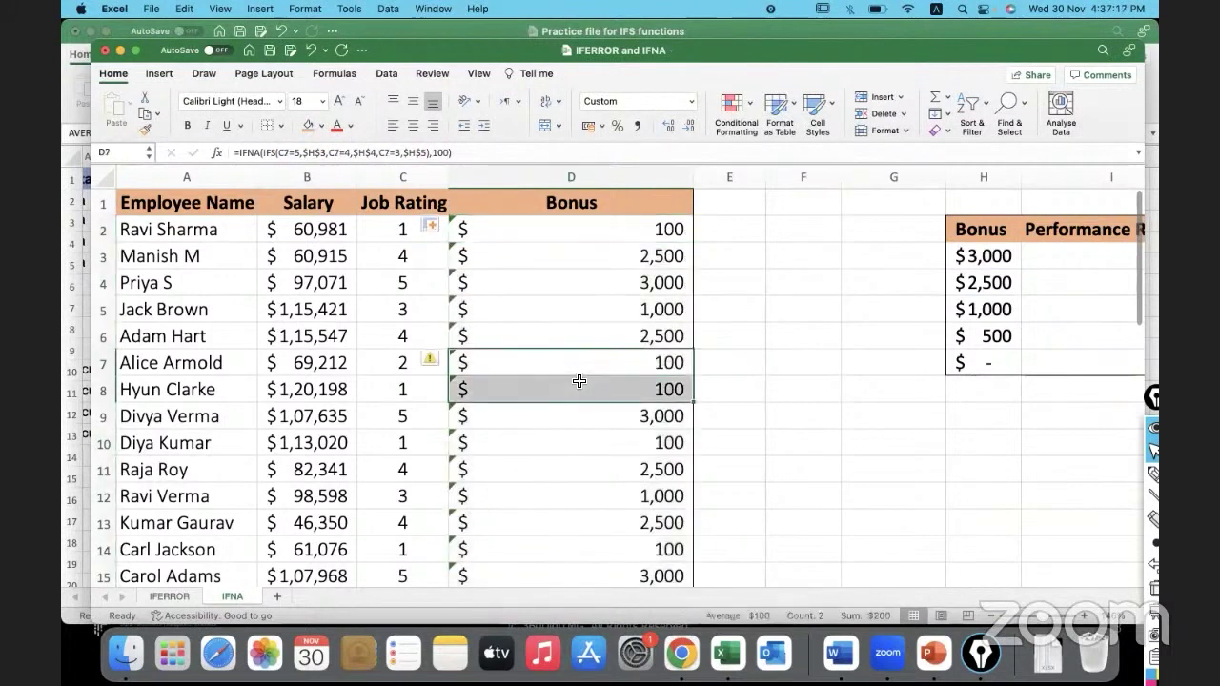
pyautogui.click(578, 381)
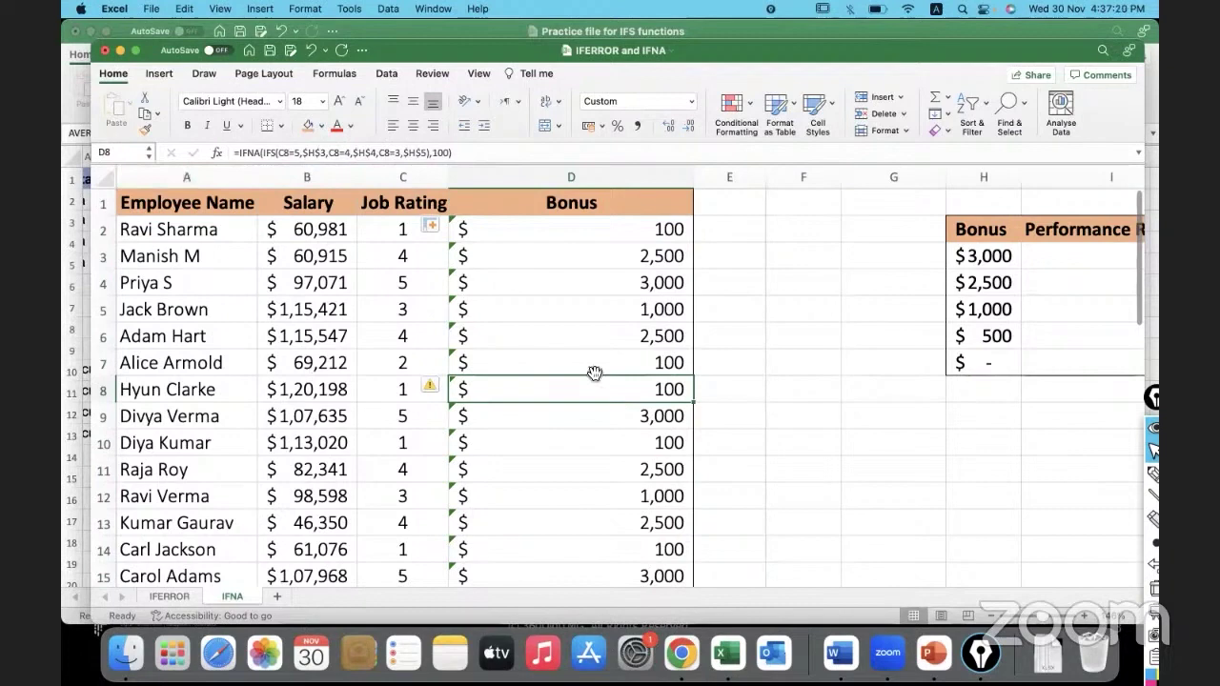
pyautogui.press('Up')
pyautogui.press('Right')
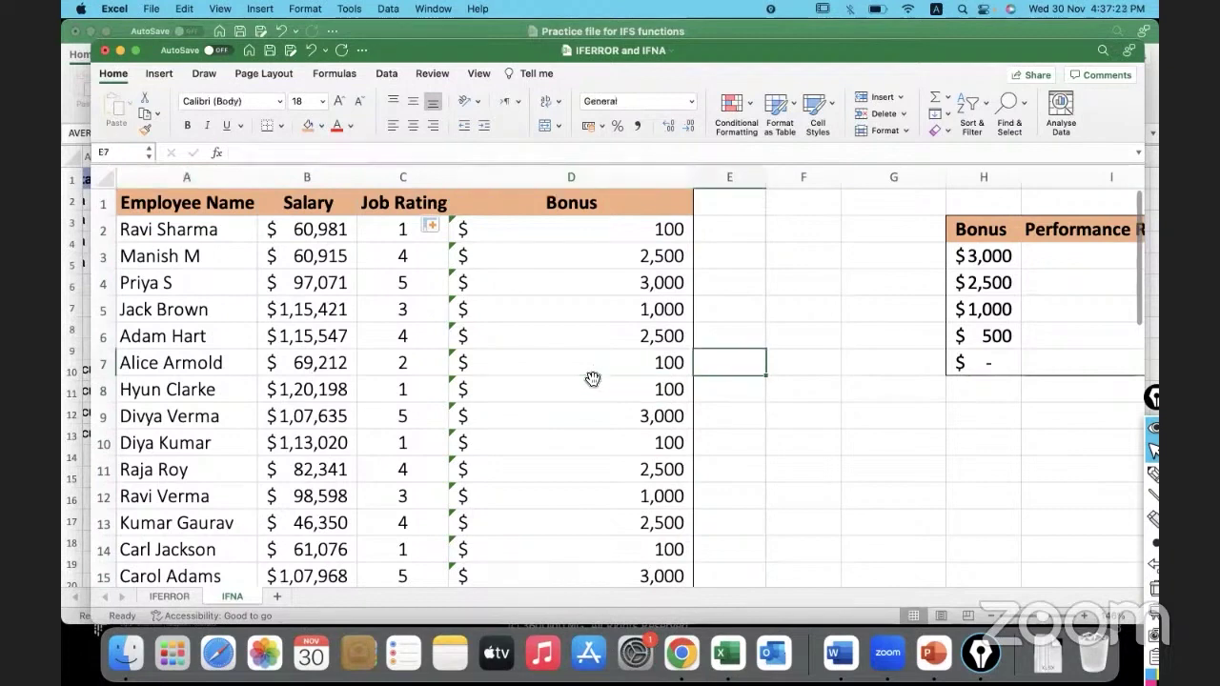
# Zoom out the IFNA sheet until the whole employee table and the performance rating table fit in view.
pyautogui.click(1043, 615)
pyautogui.click(1042, 615)
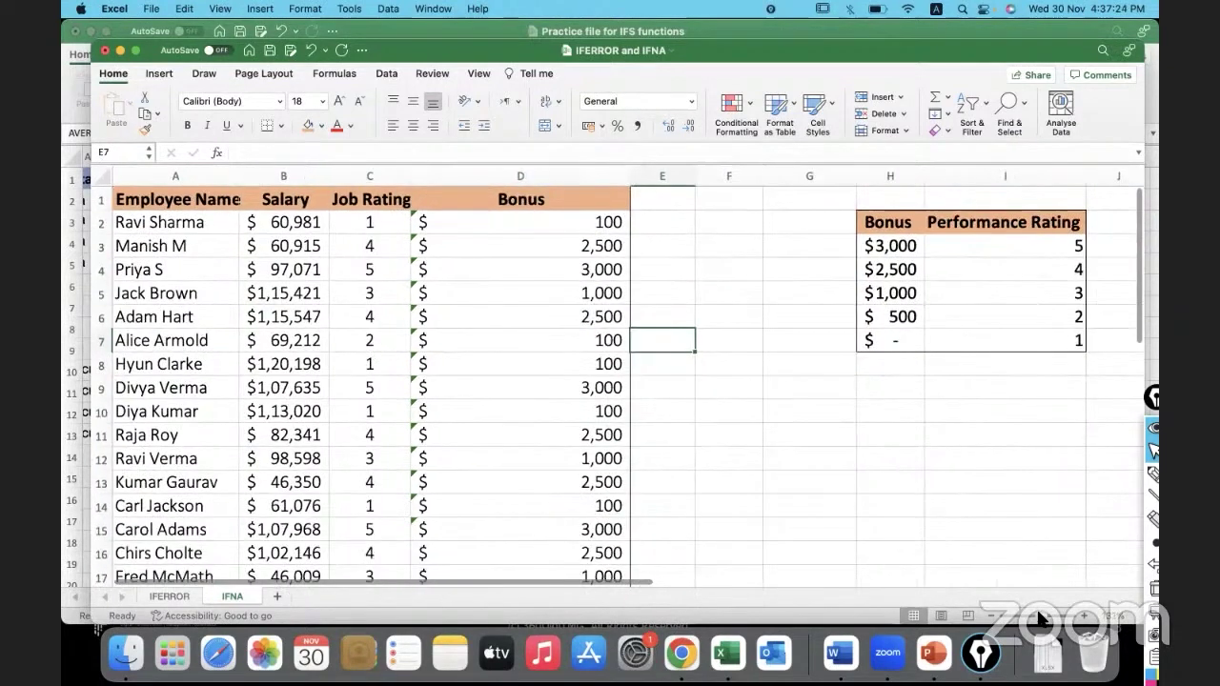
pyautogui.click(1042, 614)
pyautogui.click(1038, 617)
pyautogui.click(1040, 620)
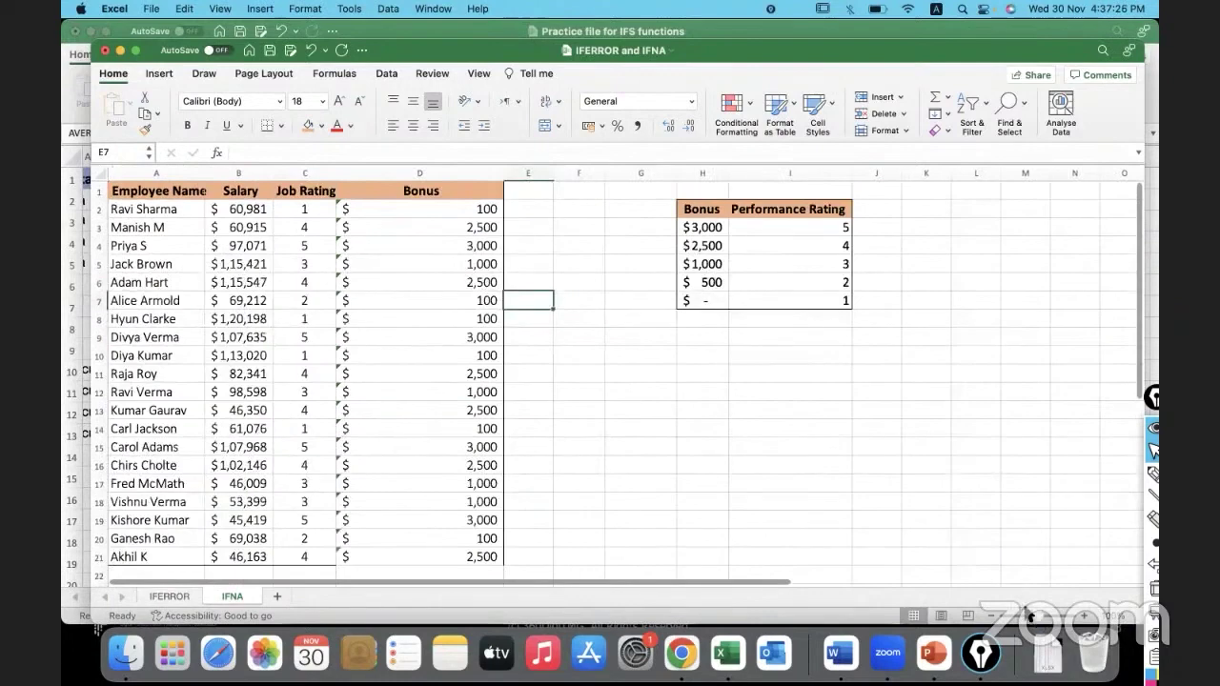
pyautogui.click(597, 488)
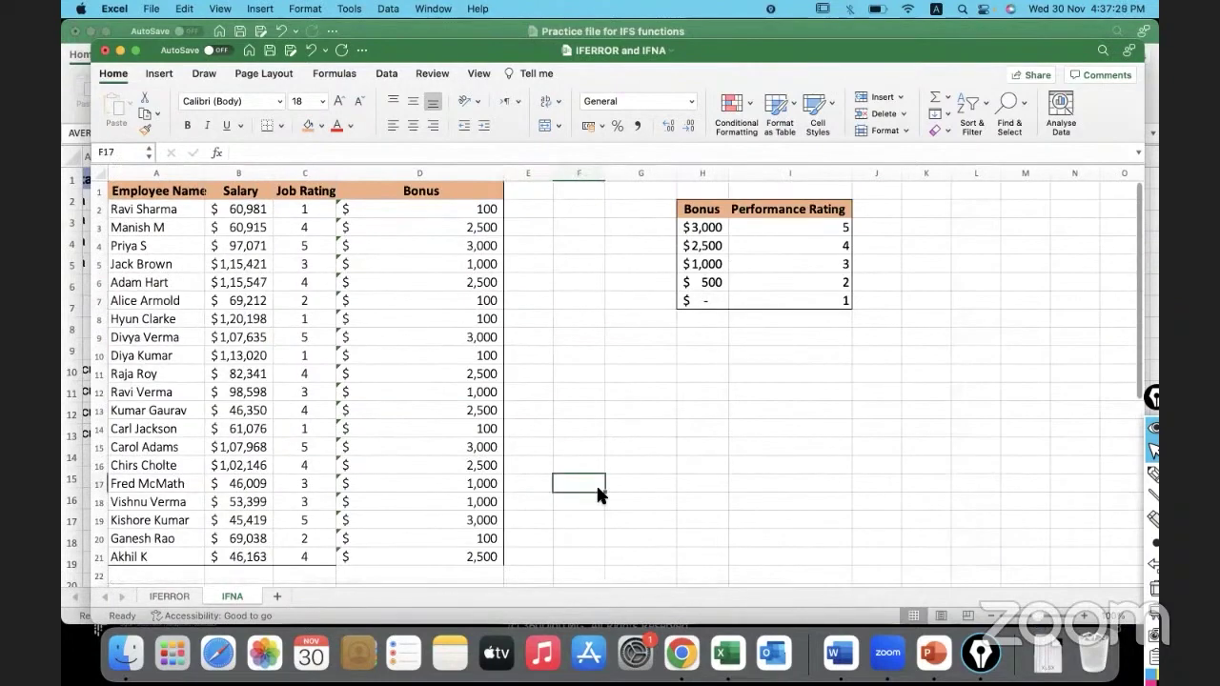
# On the IFERROR sheet, replace IFERROR with IFNA in the E6 formula and check the result.
pyautogui.click(186, 595)
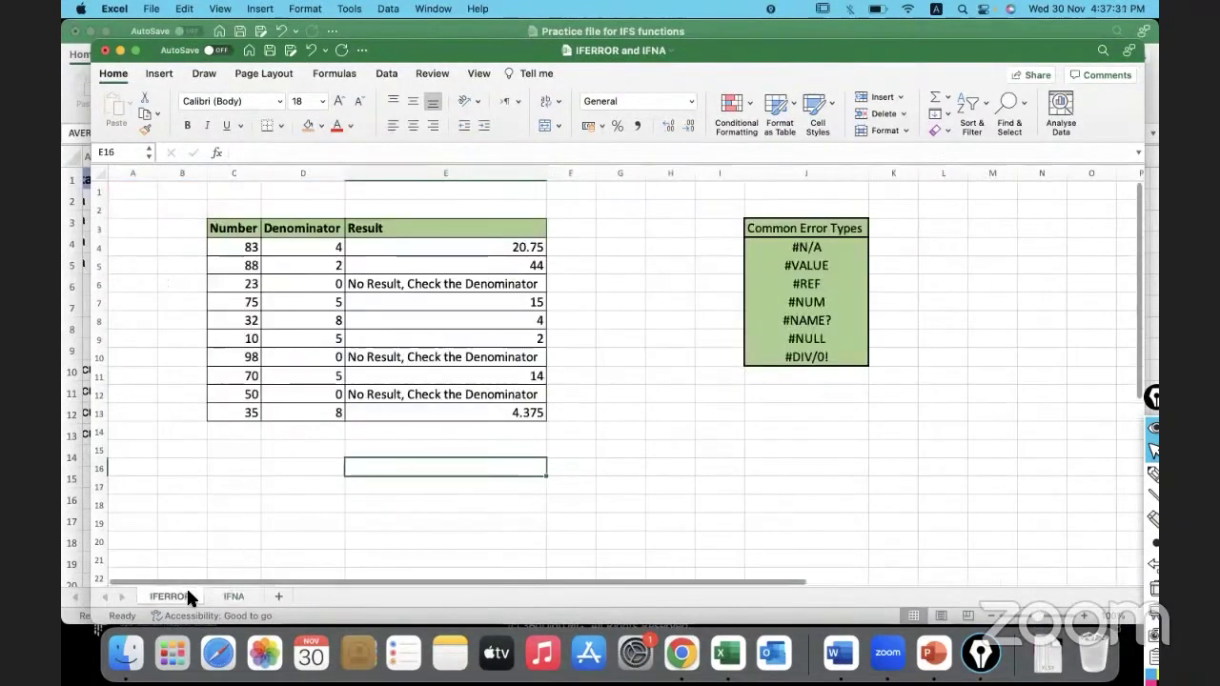
pyautogui.click(420, 284)
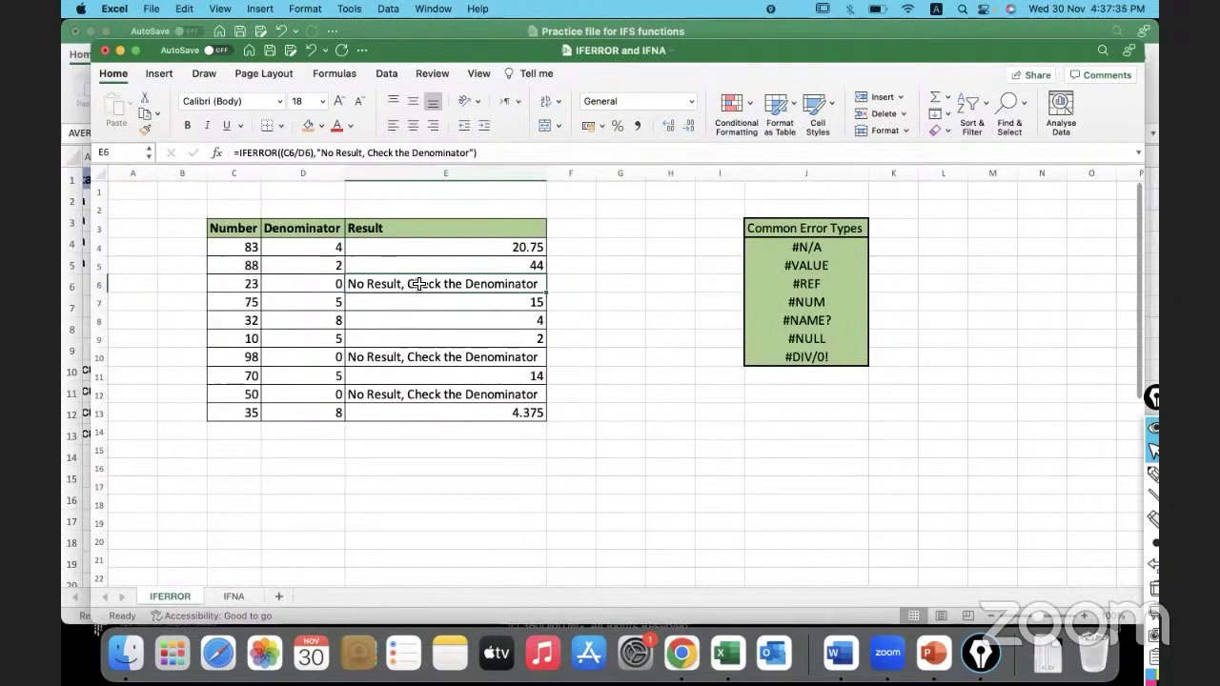
pyautogui.click(267, 152)
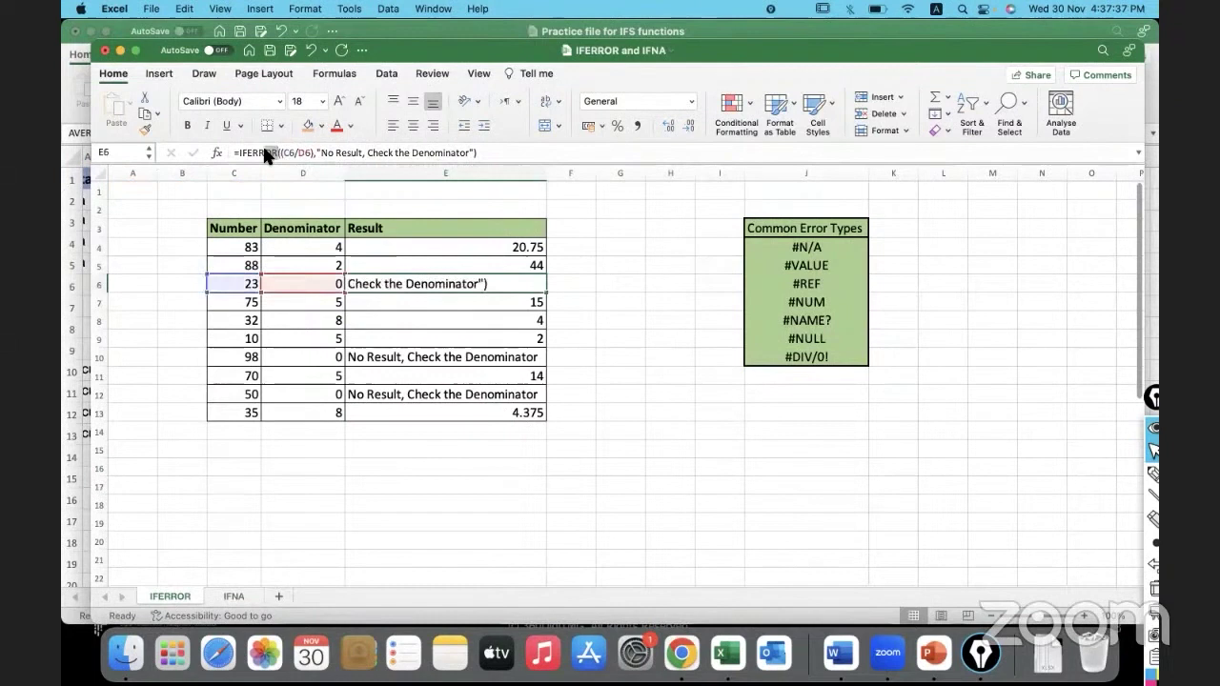
pyautogui.doubleClick(249, 153)
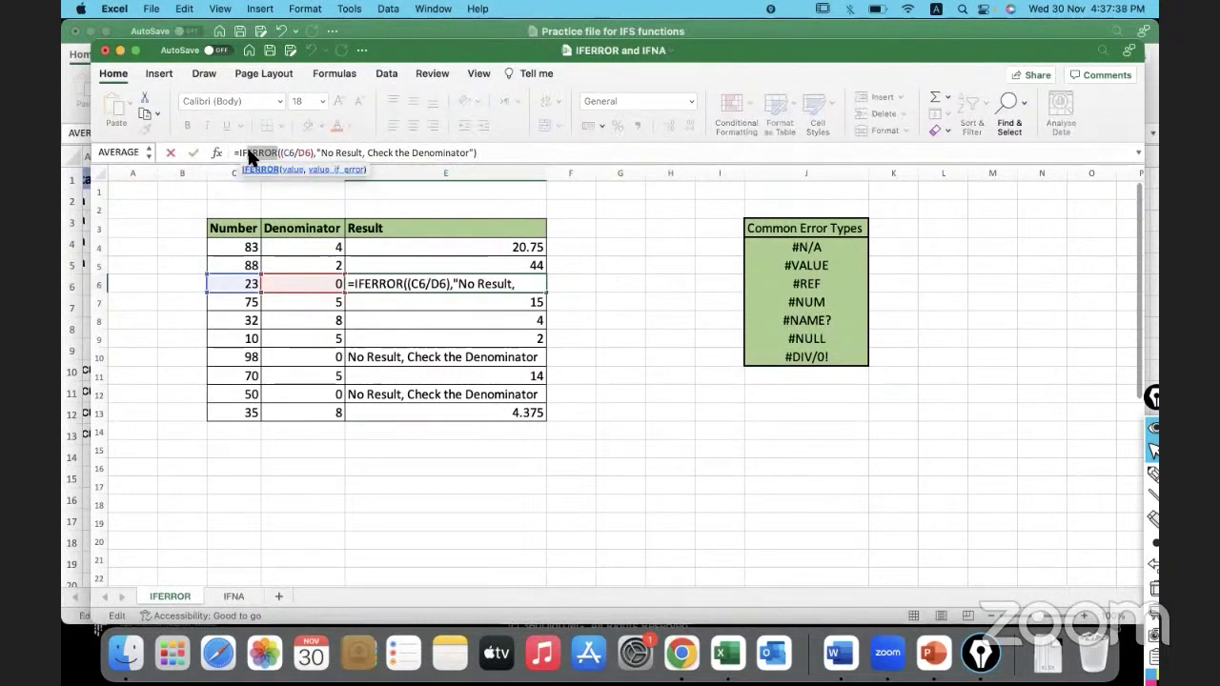
pyautogui.write('IFNA')
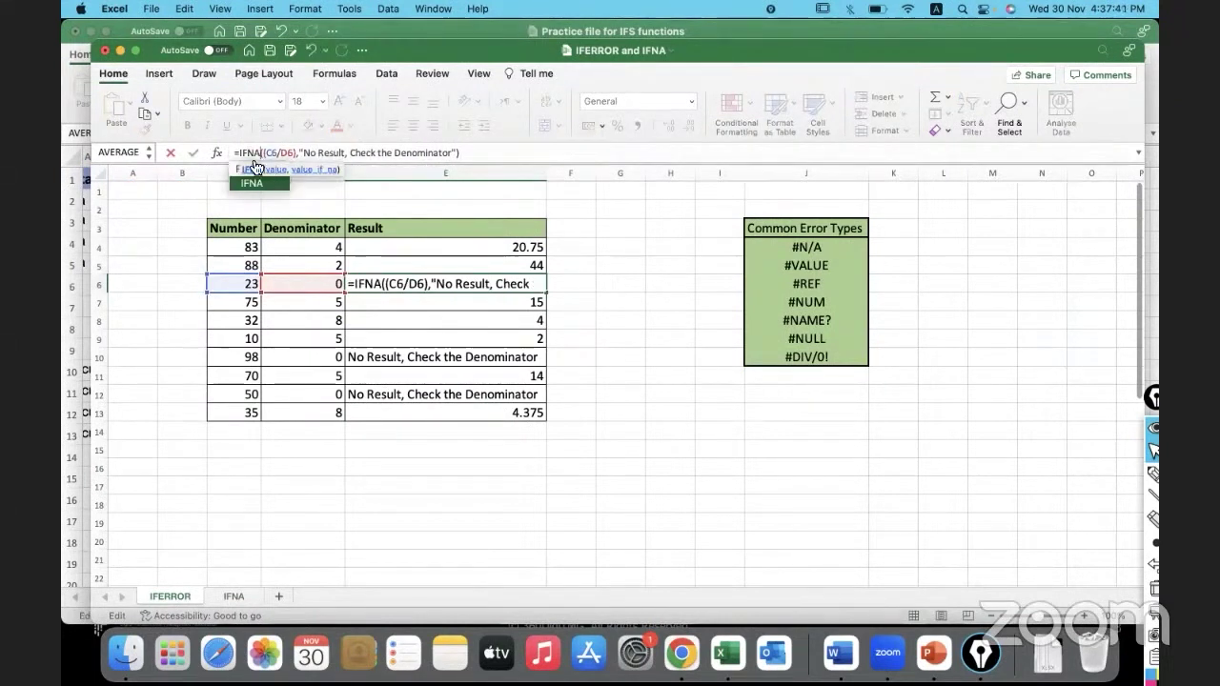
pyautogui.click(494, 151)
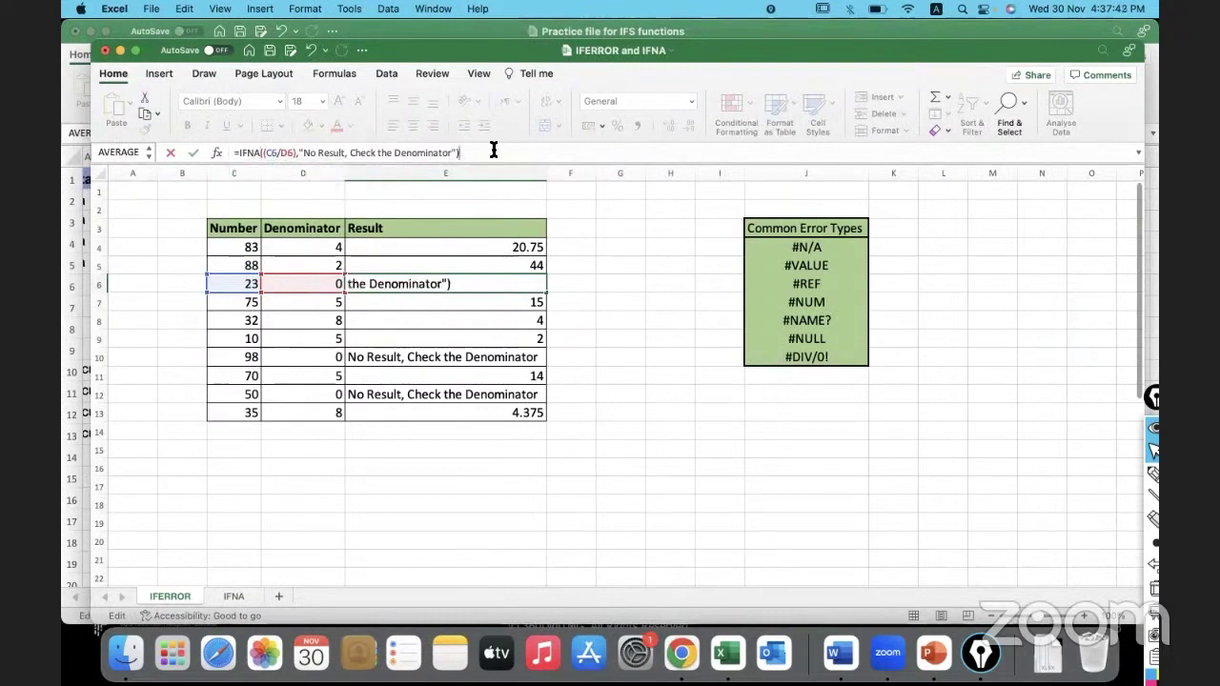
pyautogui.press('Return')
pyautogui.click(479, 280)
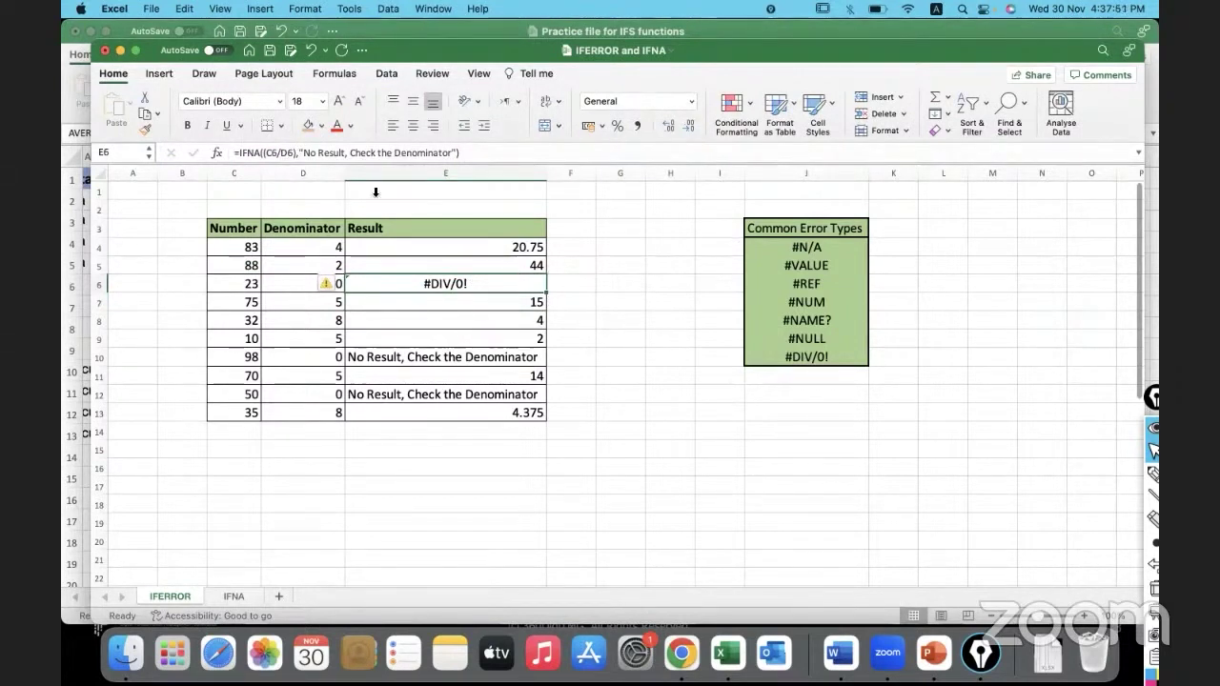
# Enter the note "IFNA handles only N/A errors" in cell H13.
pyautogui.click(670, 411)
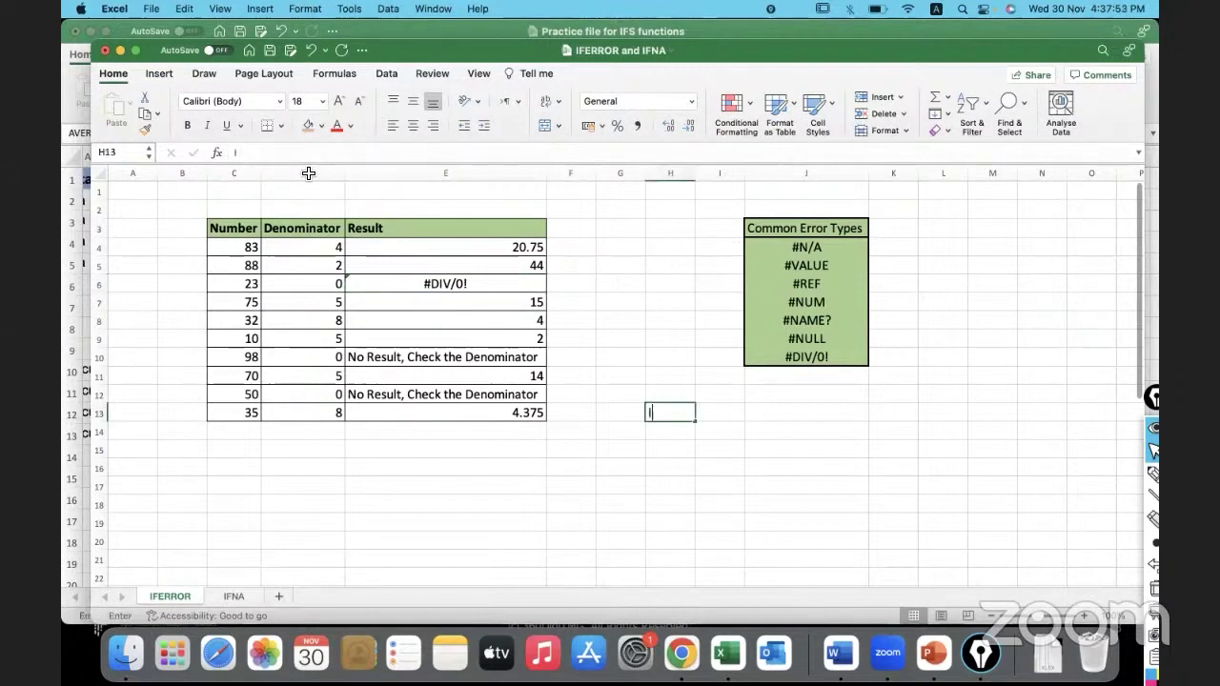
pyautogui.write('IFNA han')
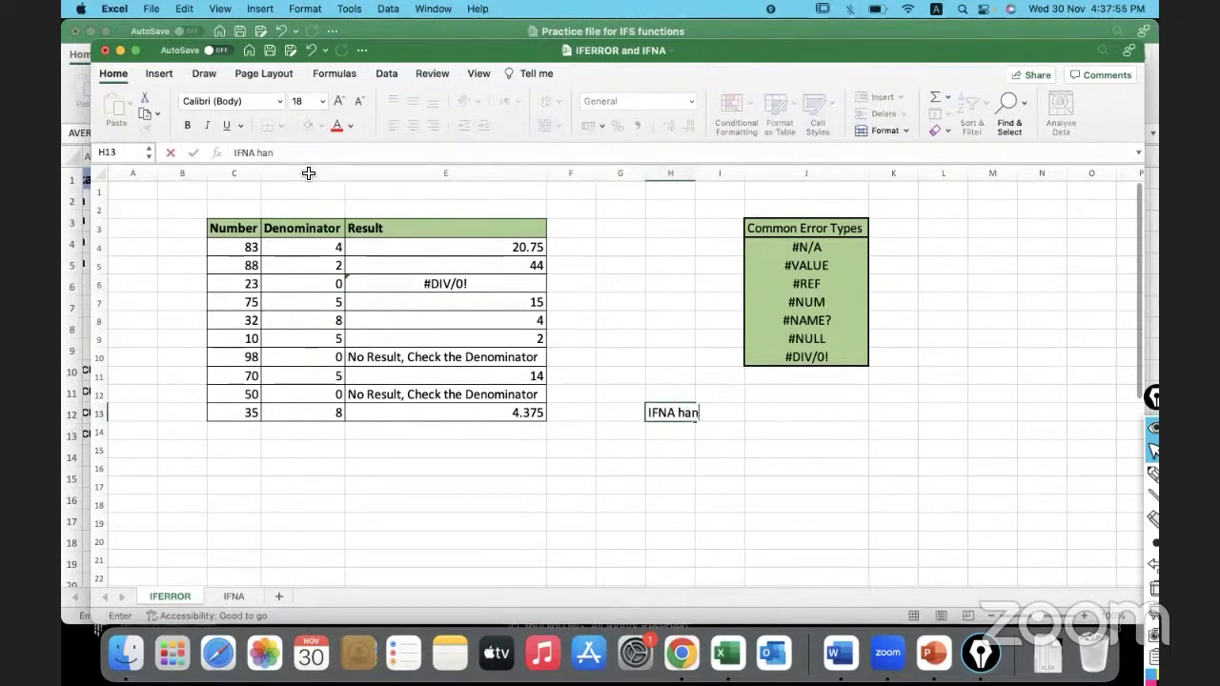
pyautogui.write('dles only')
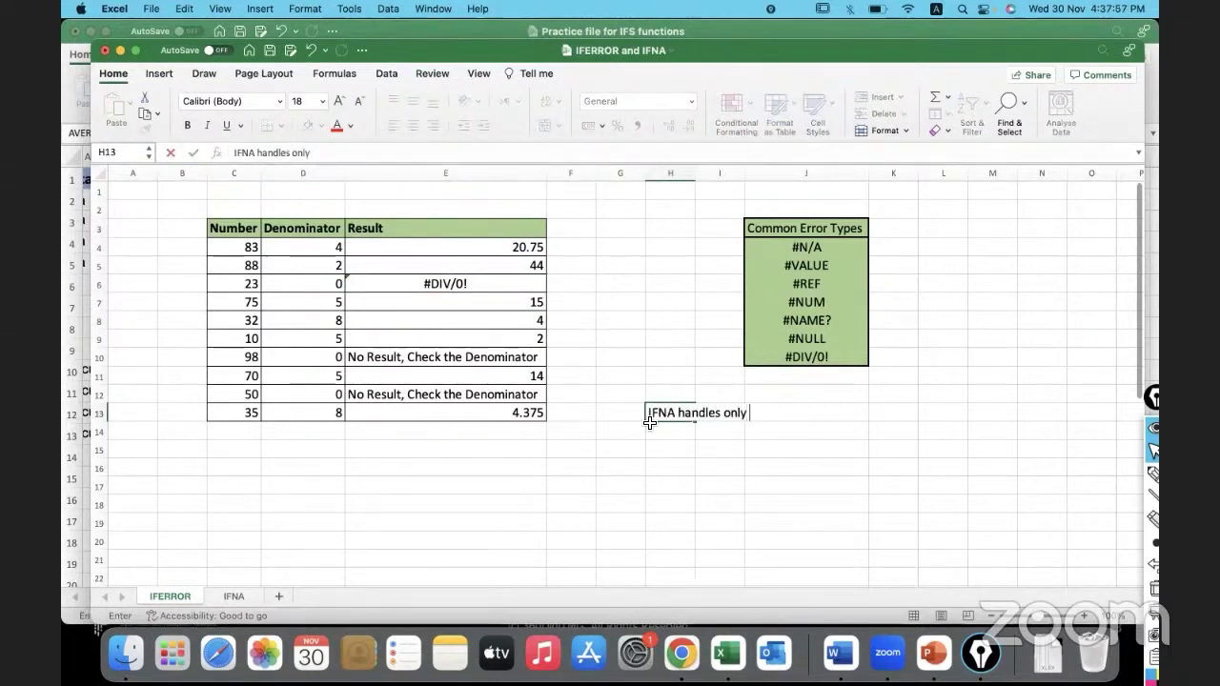
pyautogui.write(' N/')
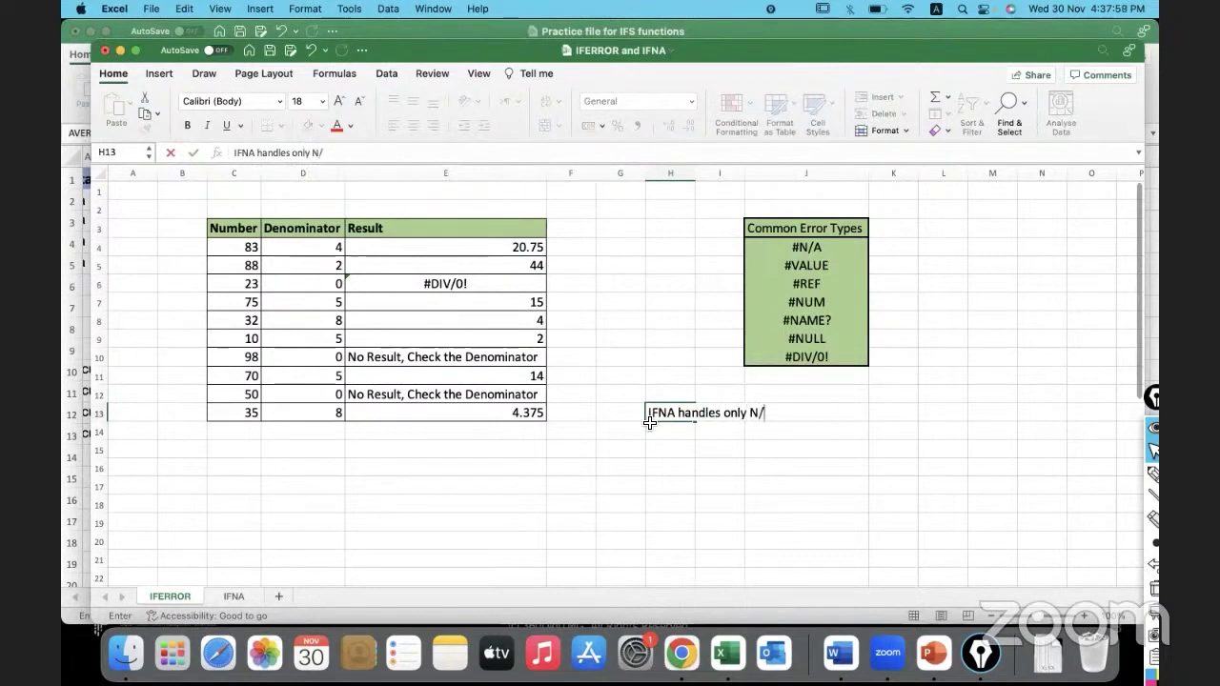
pyautogui.write('A er')
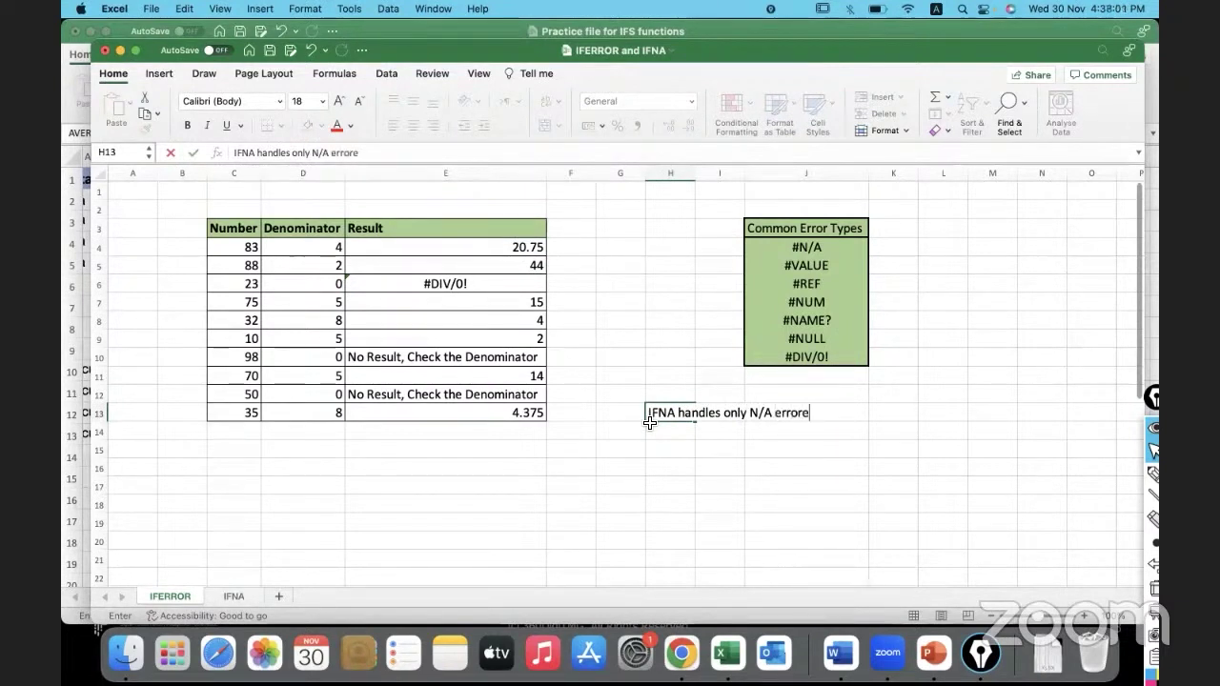
pyautogui.write('rors')
pyautogui.click(672, 448)
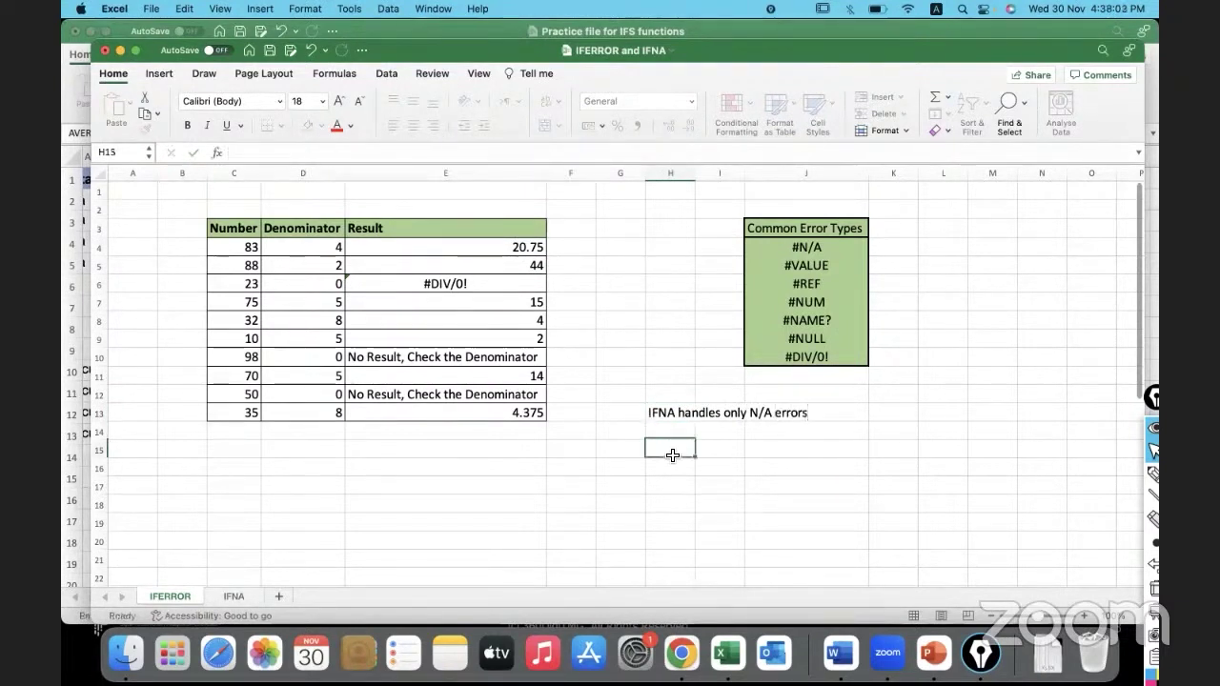
# Enter the note "IFERROR will handle all types of errors" in cell H16.
pyautogui.click(669, 417)
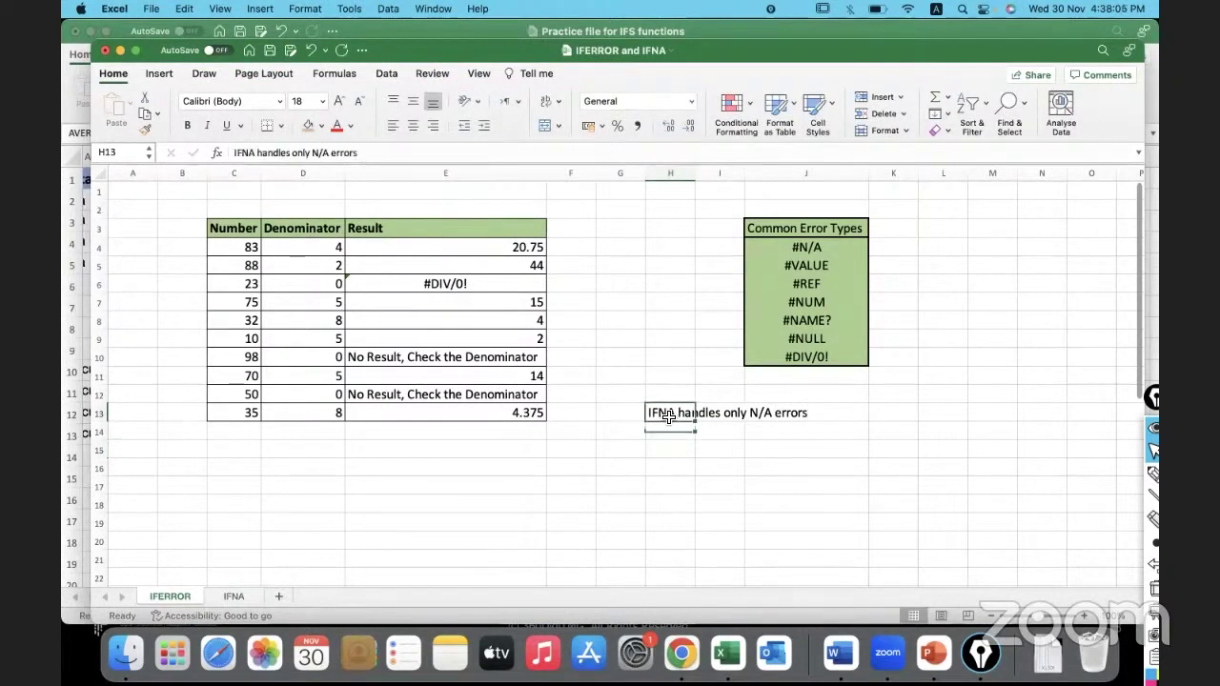
pyautogui.click(670, 484)
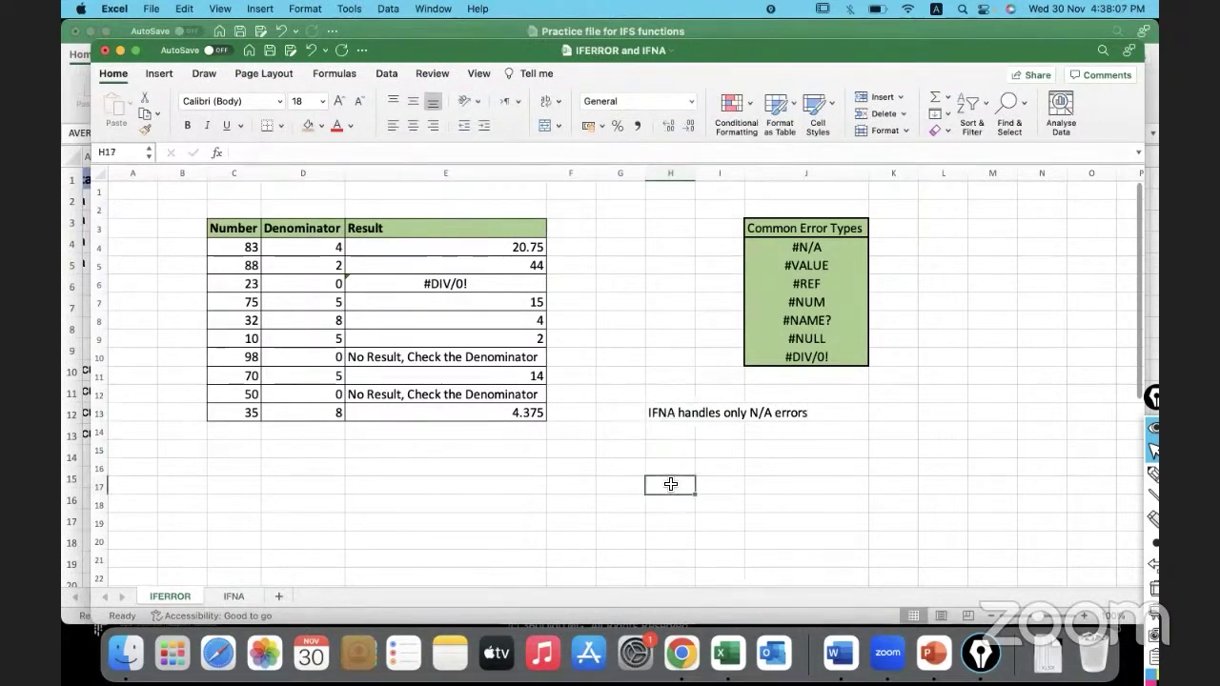
pyautogui.click(667, 464)
pyautogui.write('IFERROR')
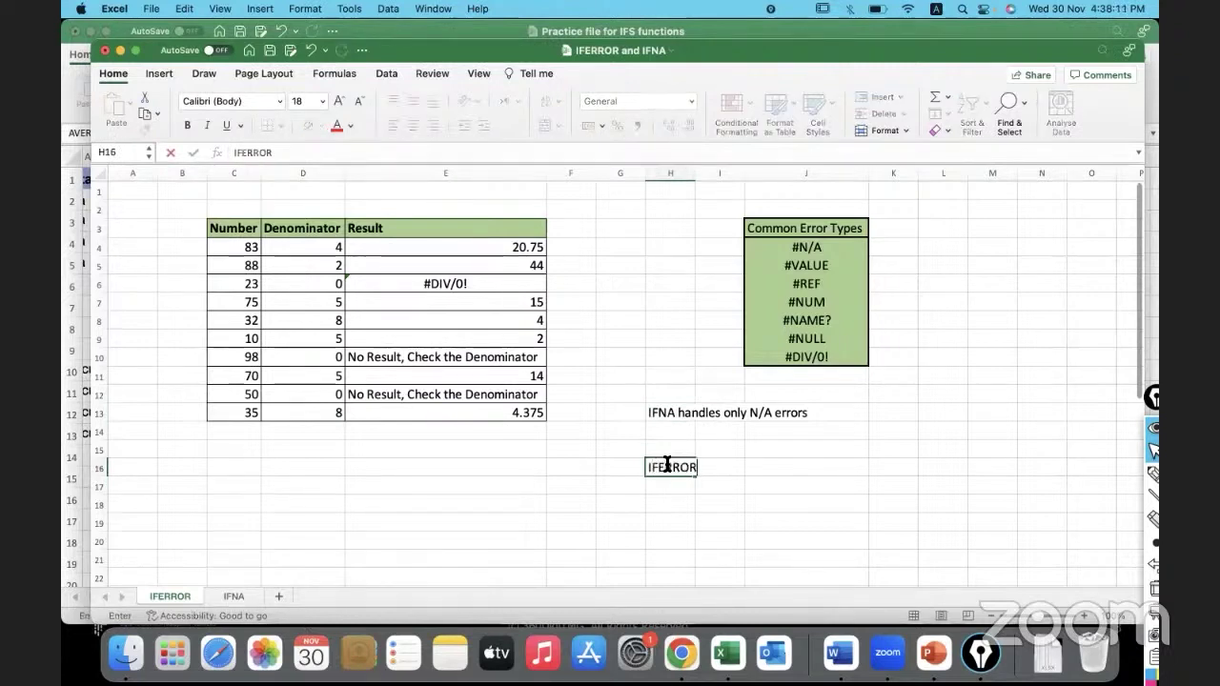
pyautogui.write(' will handle')
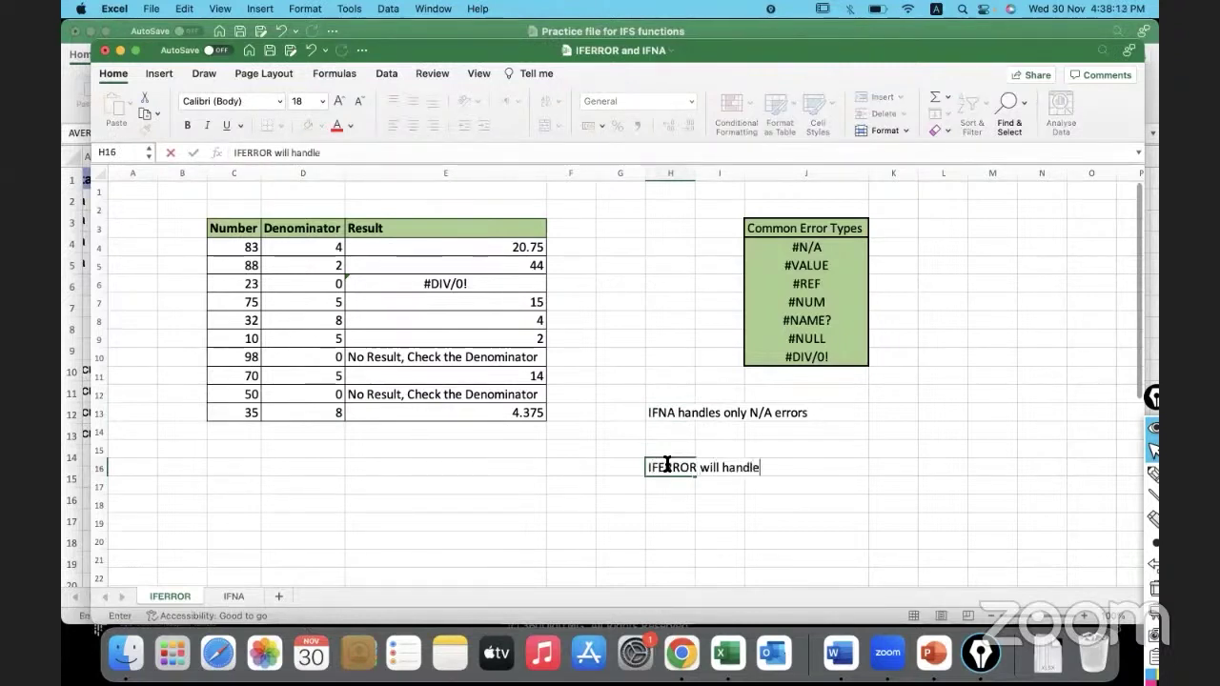
pyautogui.write(' all trypes')
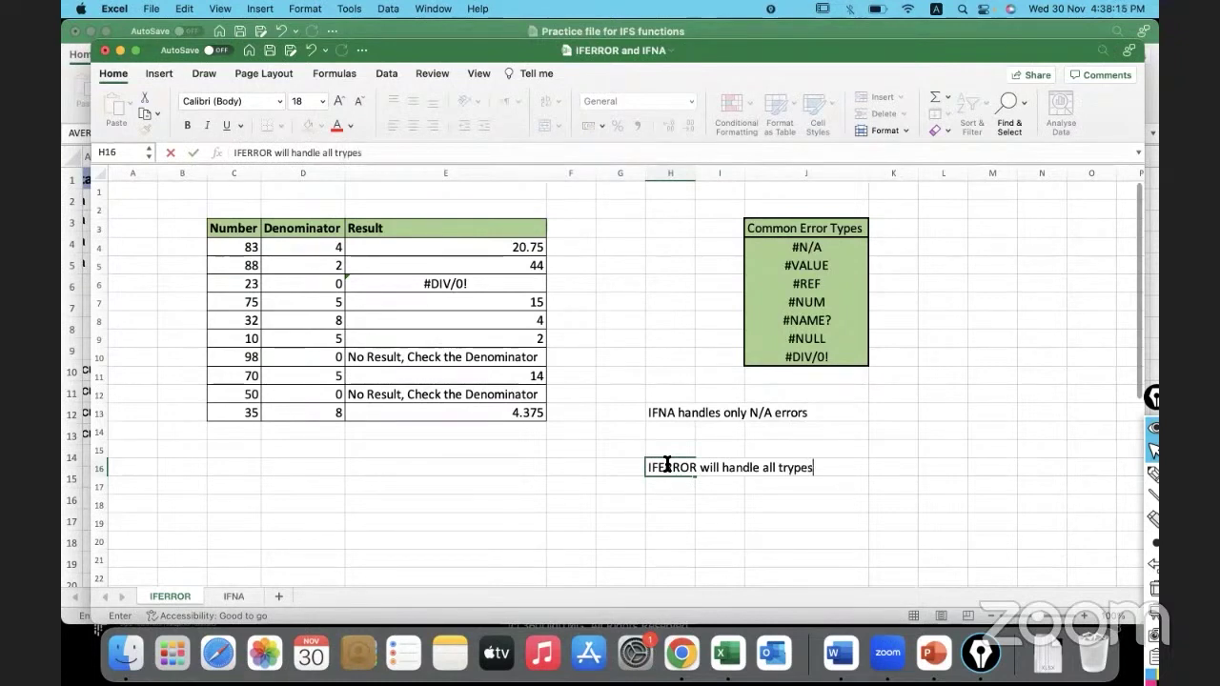
pyautogui.press('BackSpace')
pyautogui.press('BackSpace')
pyautogui.press('BackSpace')
pyautogui.press('BackSpace')
pyautogui.press('BackSpace')
pyautogui.write('ypes ')
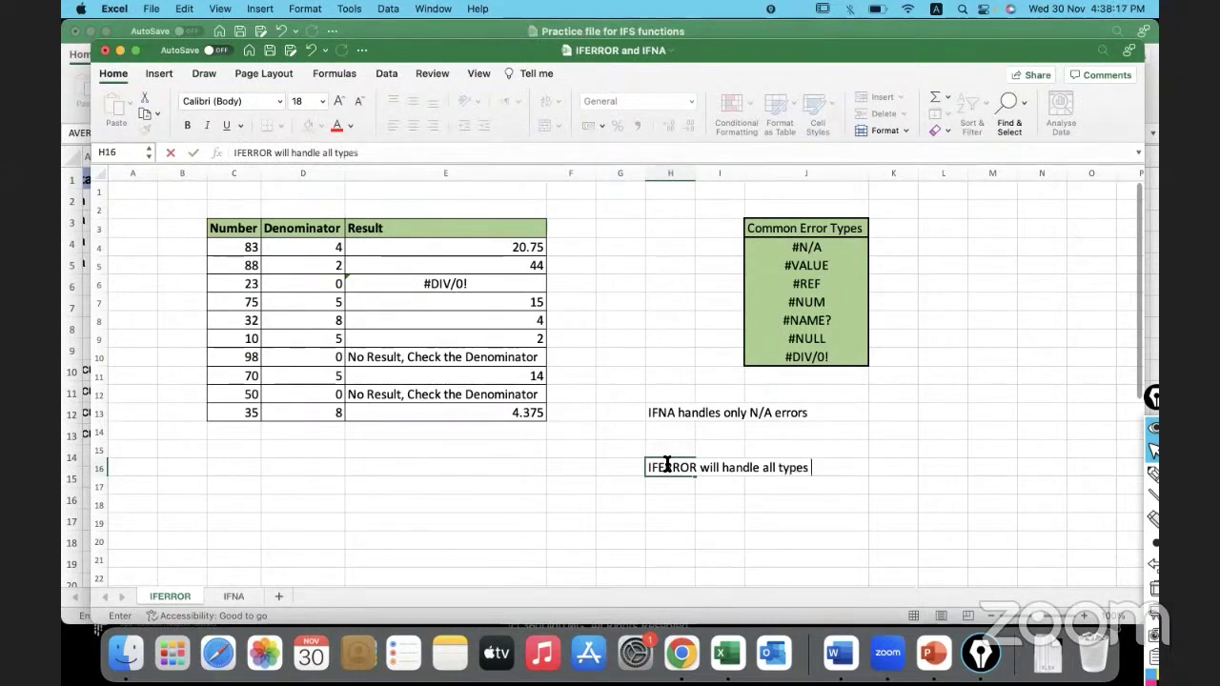
pyautogui.write('oferr')
pyautogui.press('BackSpace')
pyautogui.press('BackSpace')
pyautogui.press('BackSpace')
pyautogui.write('errors')
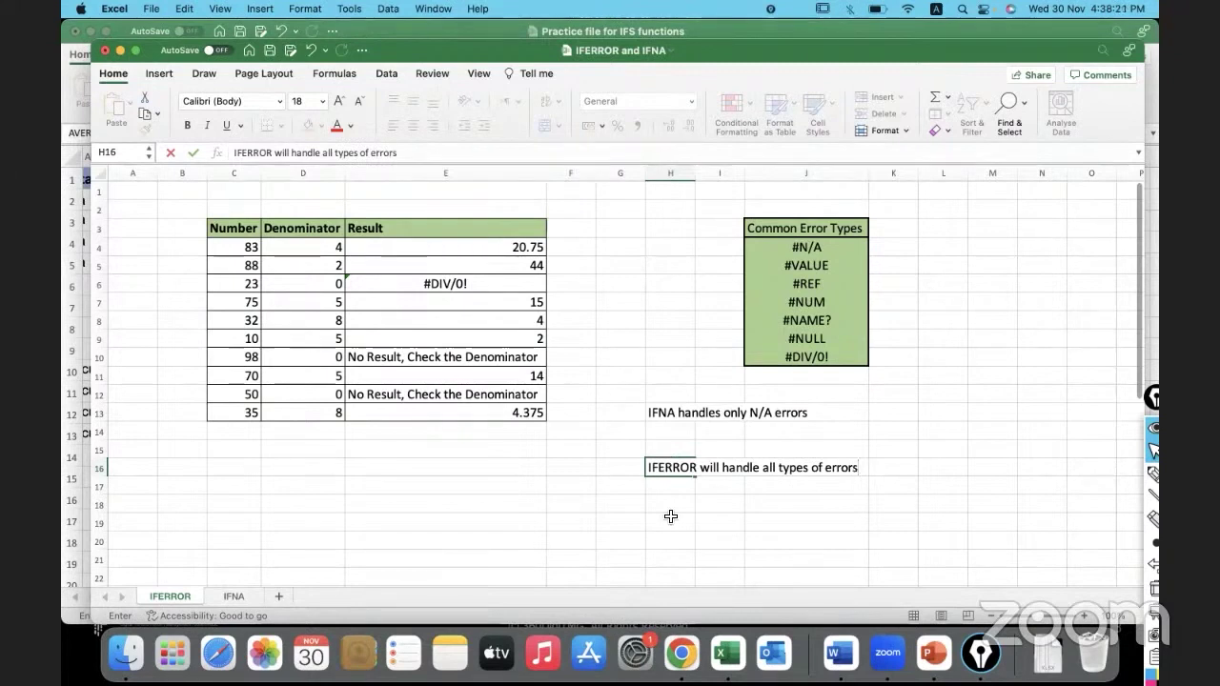
pyautogui.click(670, 519)
# Review the E6 formula and change its function from IFNA back to IFERROR.
pyautogui.click(658, 416)
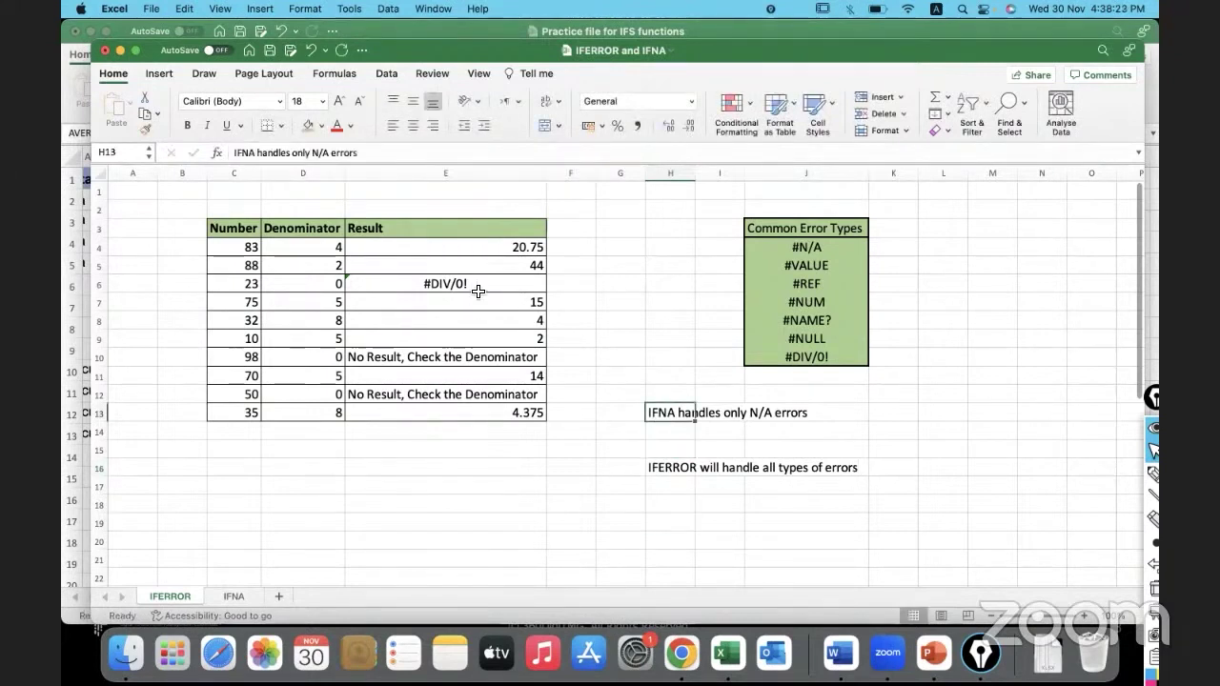
pyautogui.click(478, 291)
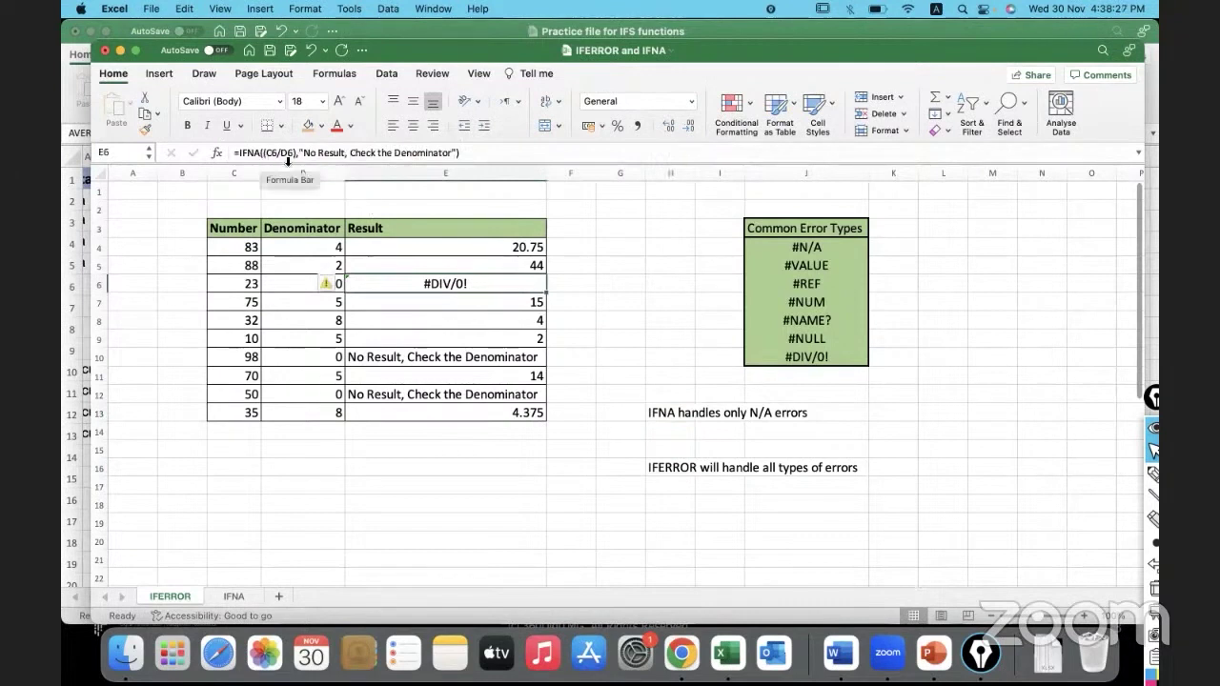
pyautogui.click(439, 461)
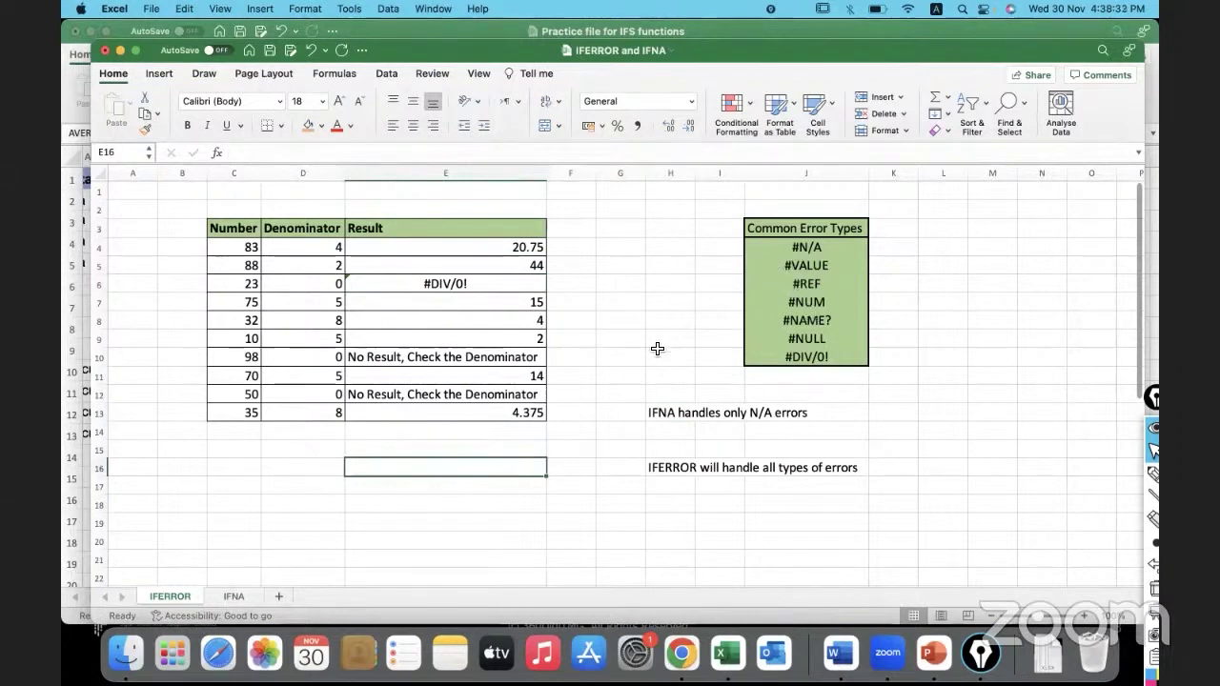
pyautogui.click(385, 283)
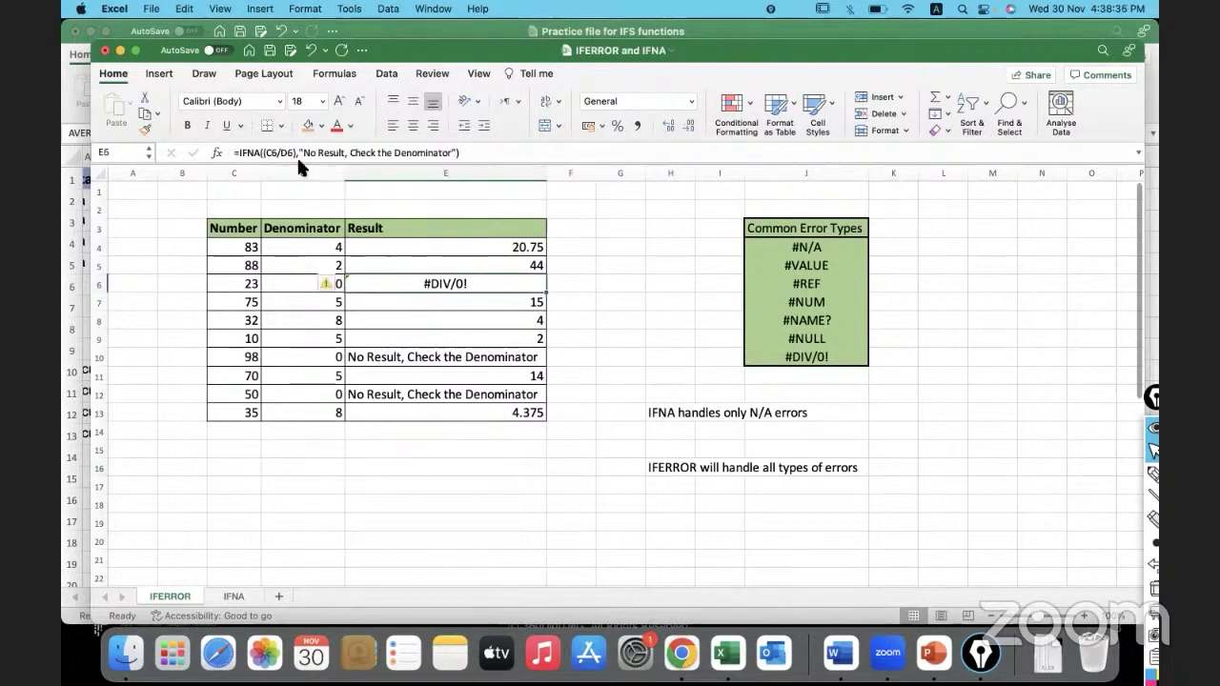
pyautogui.click(240, 152)
pyautogui.press('BackSpace')
pyautogui.press('BackSpace')
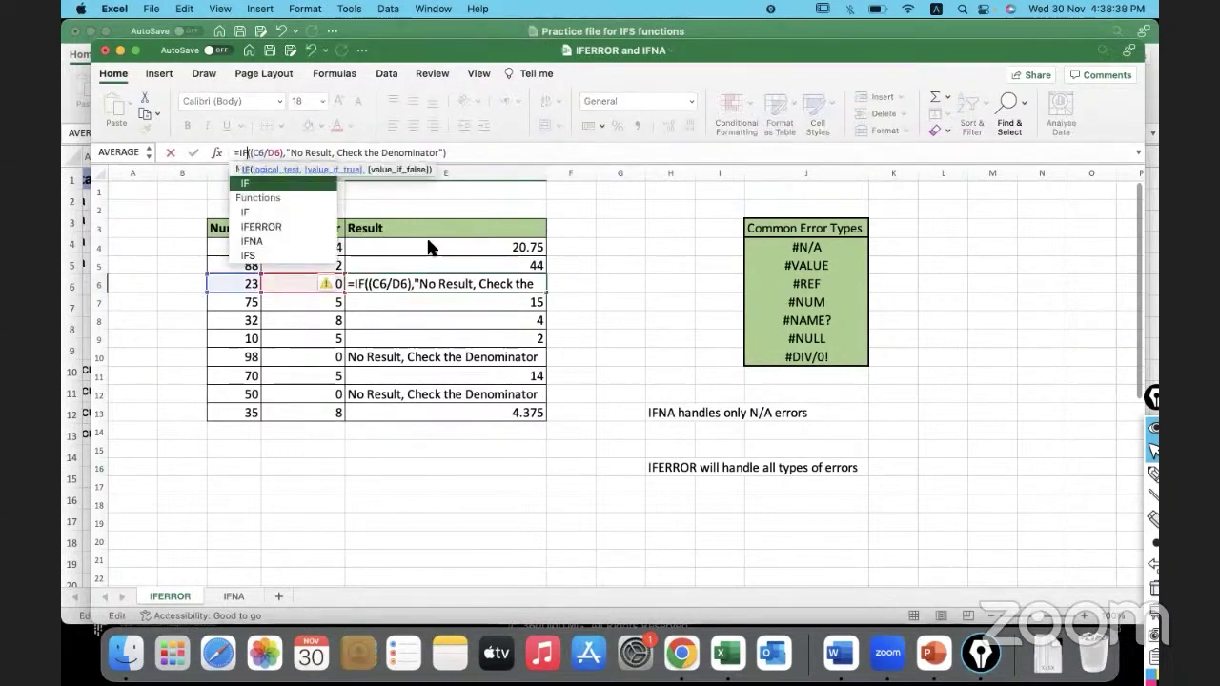
pyautogui.write('erro')
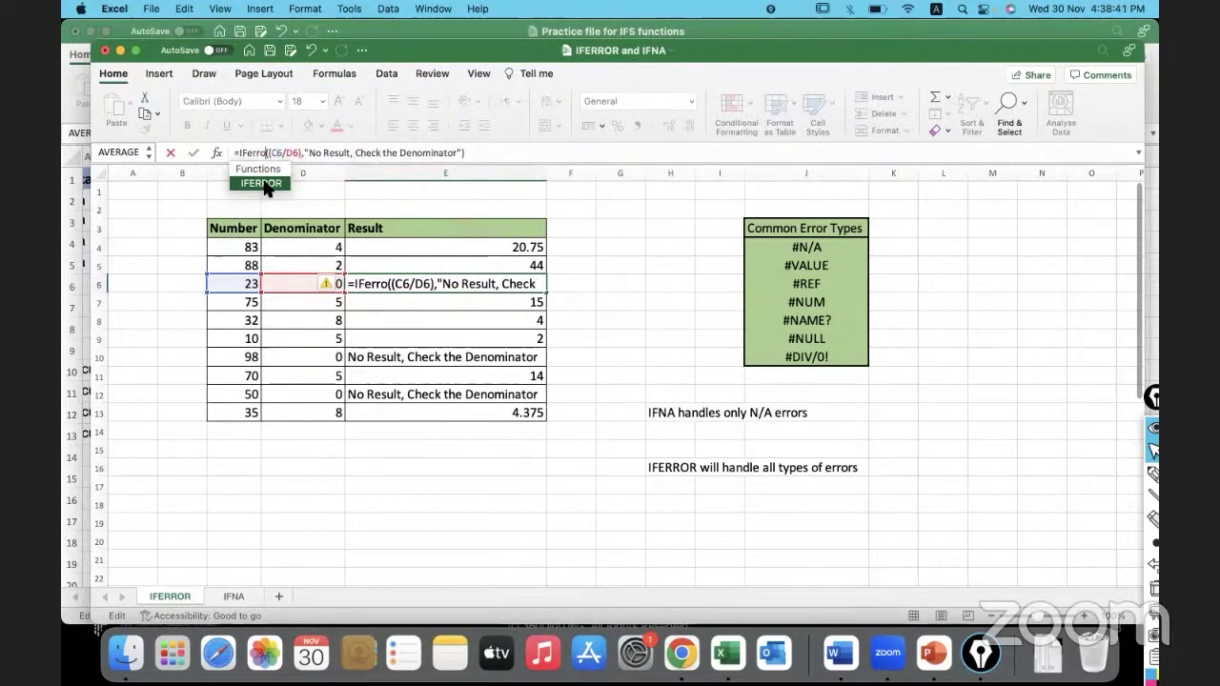
pyautogui.doubleClick(266, 184)
pyautogui.click(523, 156)
pyautogui.press('Return')
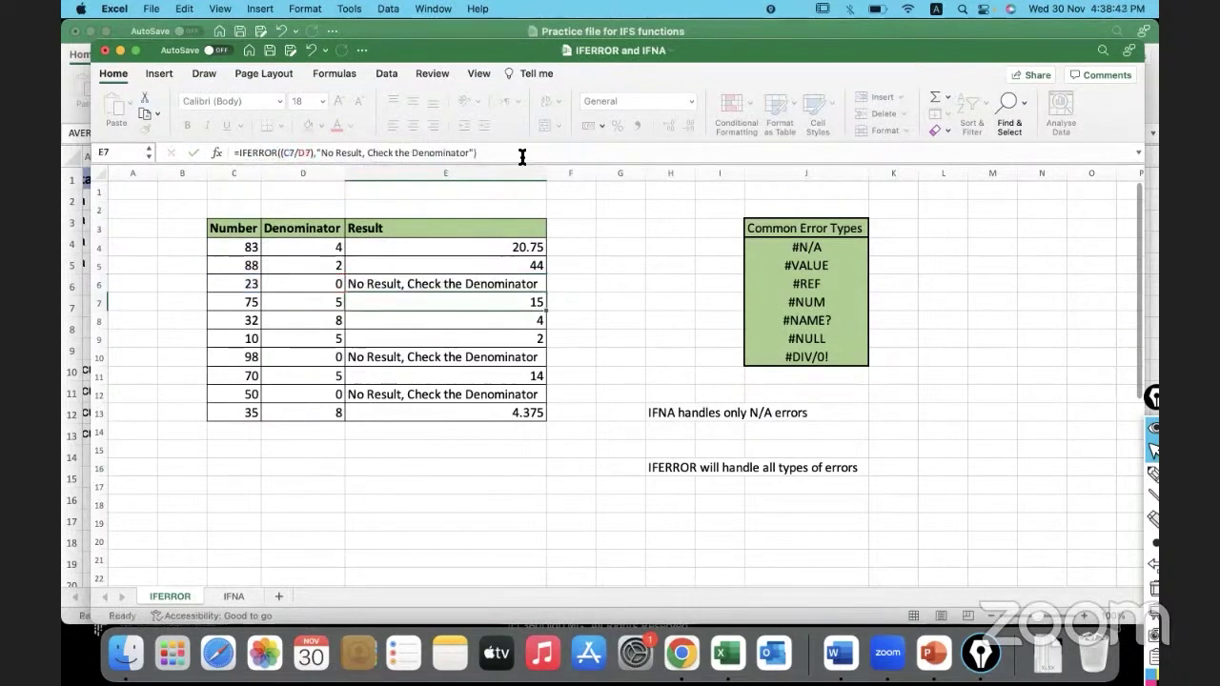
# Autofit column H to the width of the IFNA and IFERROR notes.
pyautogui.click(614, 345)
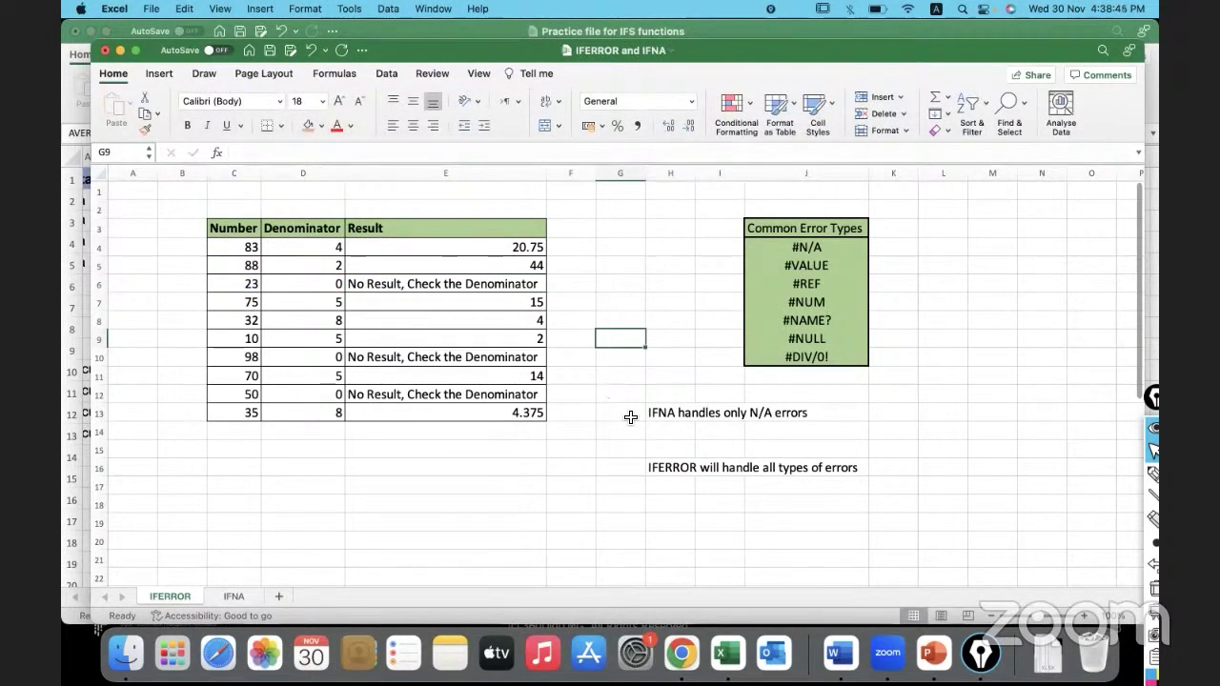
pyautogui.moveTo(632, 409); pyautogui.dragTo(861, 478)
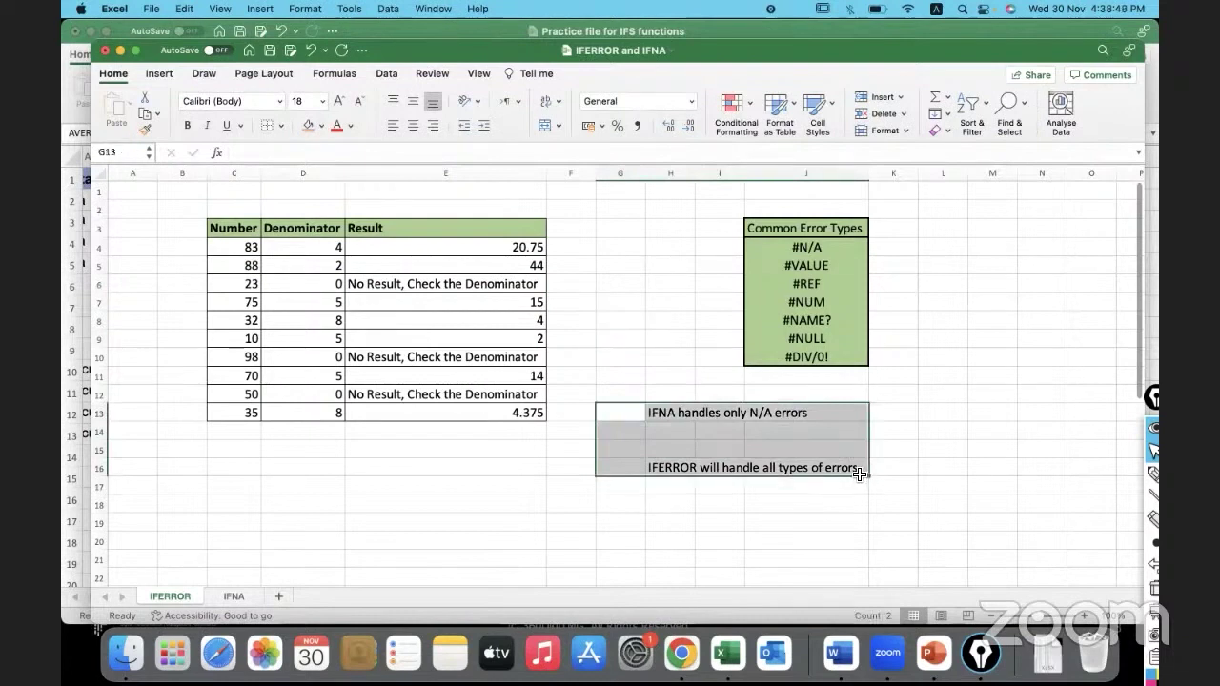
pyautogui.click(564, 486)
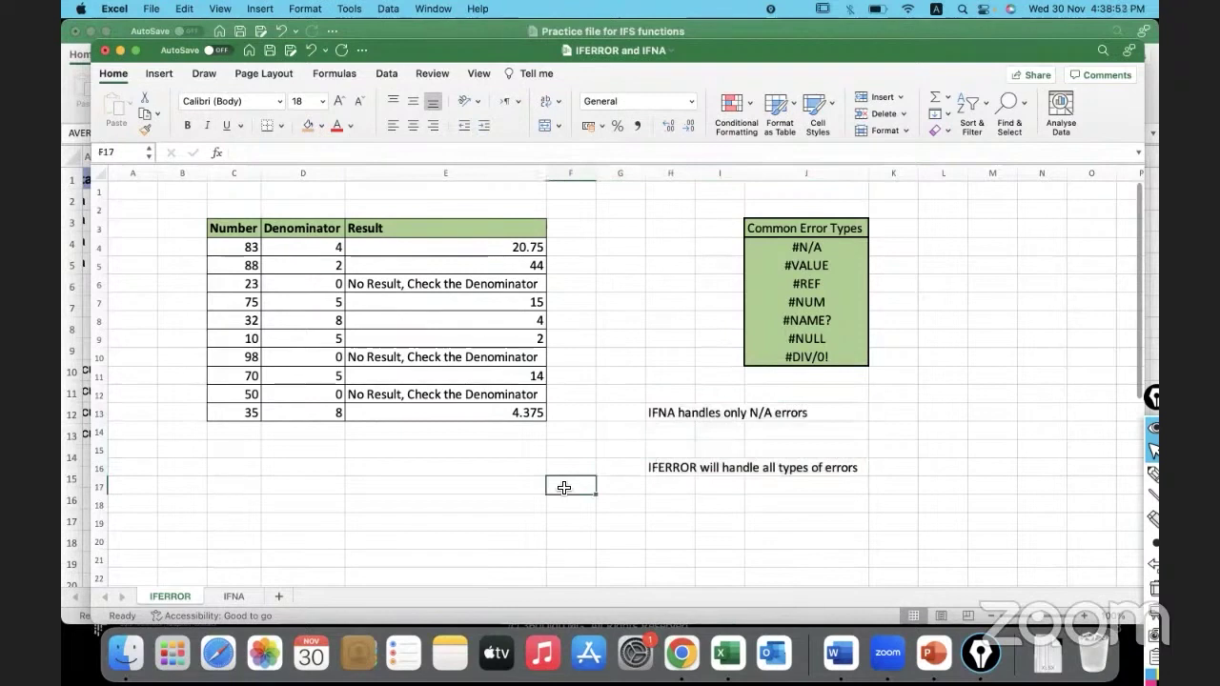
pyautogui.doubleClick(695, 174)
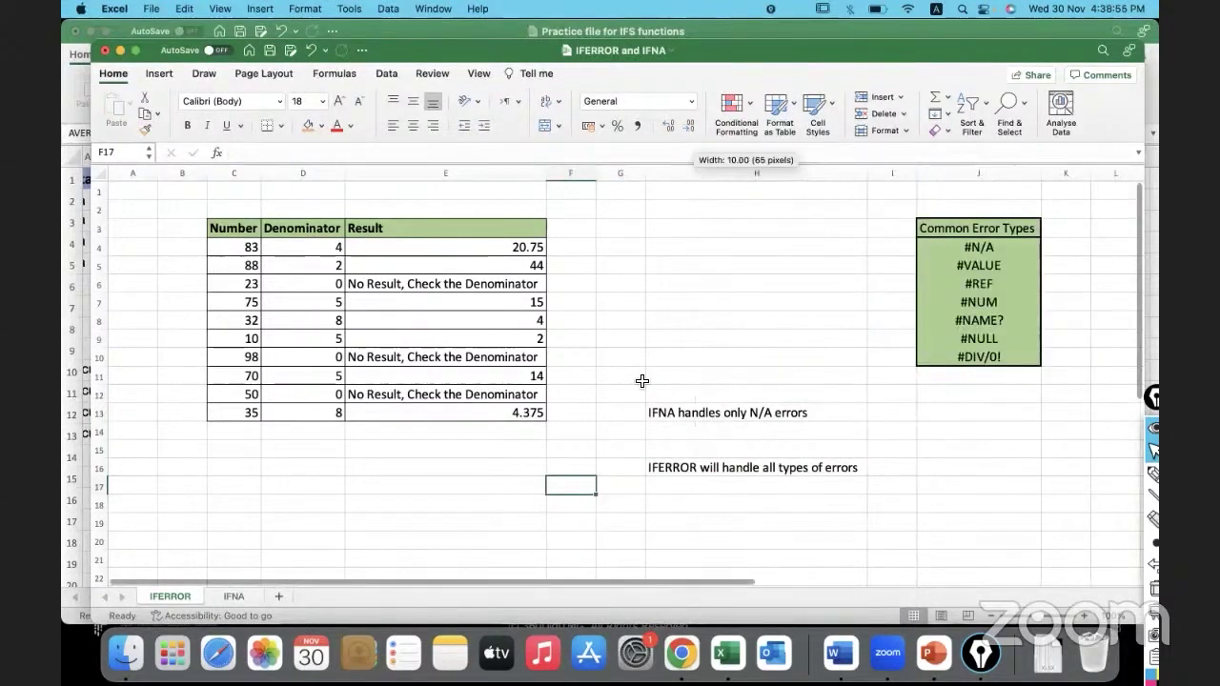
# Switch to the PowerPoint slide show with the Agenda slide.
pyautogui.click(619, 431)
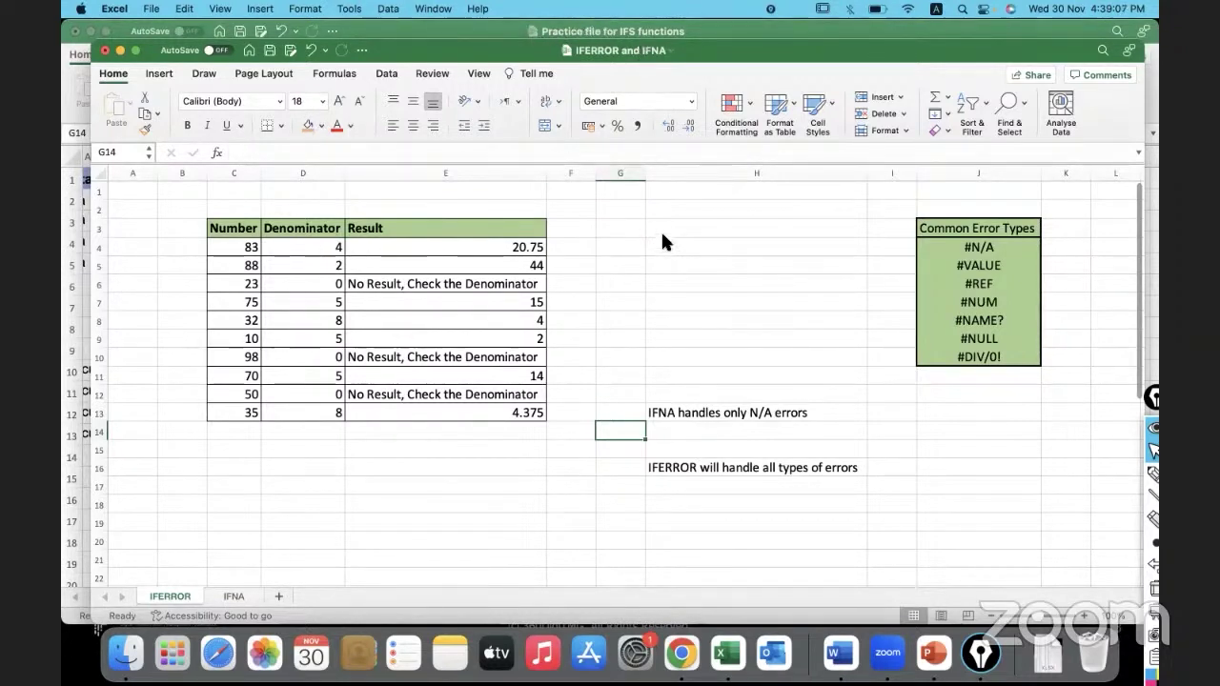
pyautogui.click(572, 502)
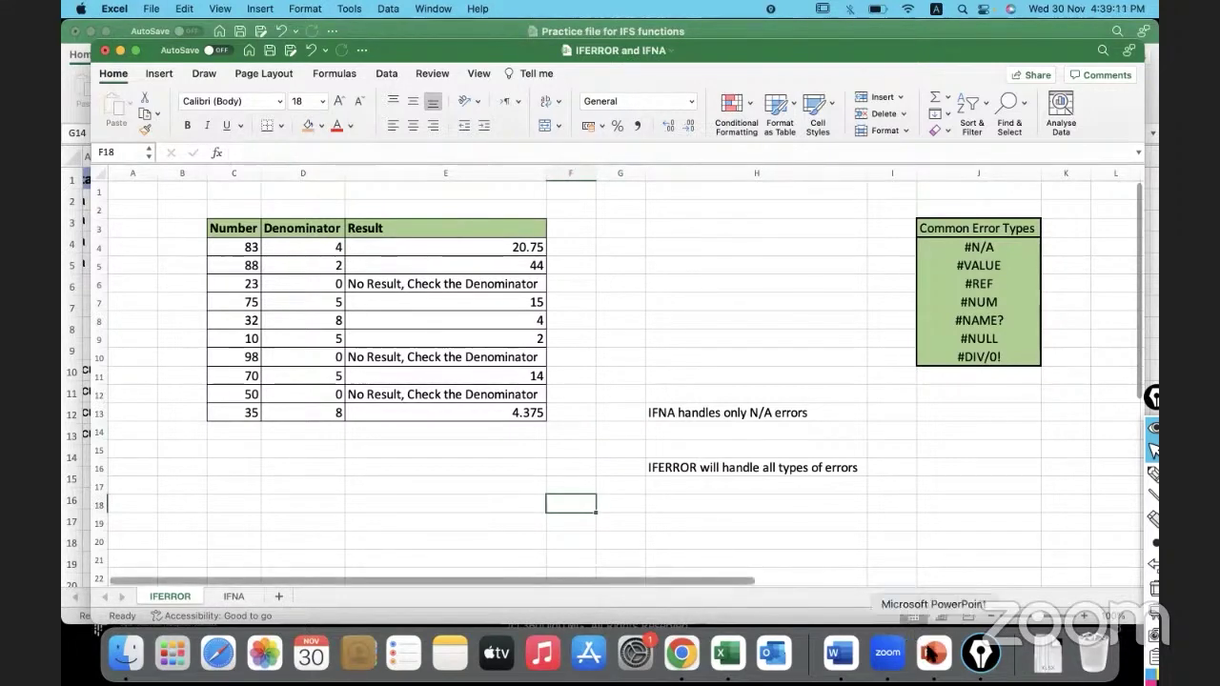
pyautogui.click(933, 653)
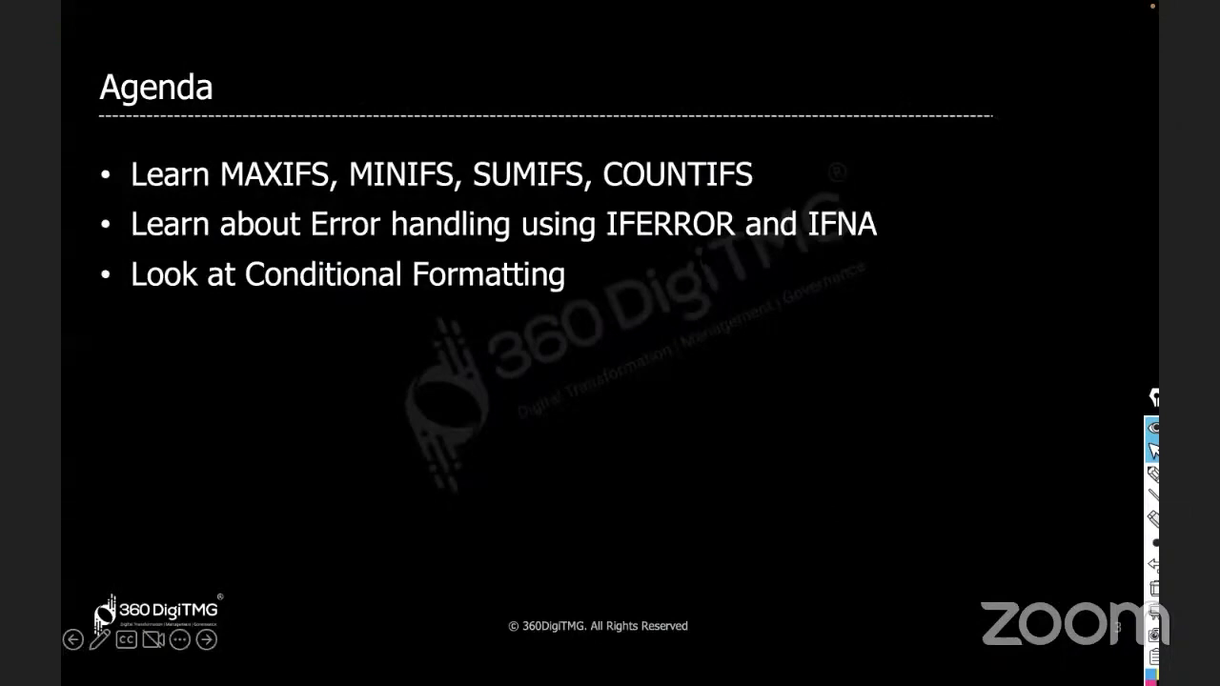